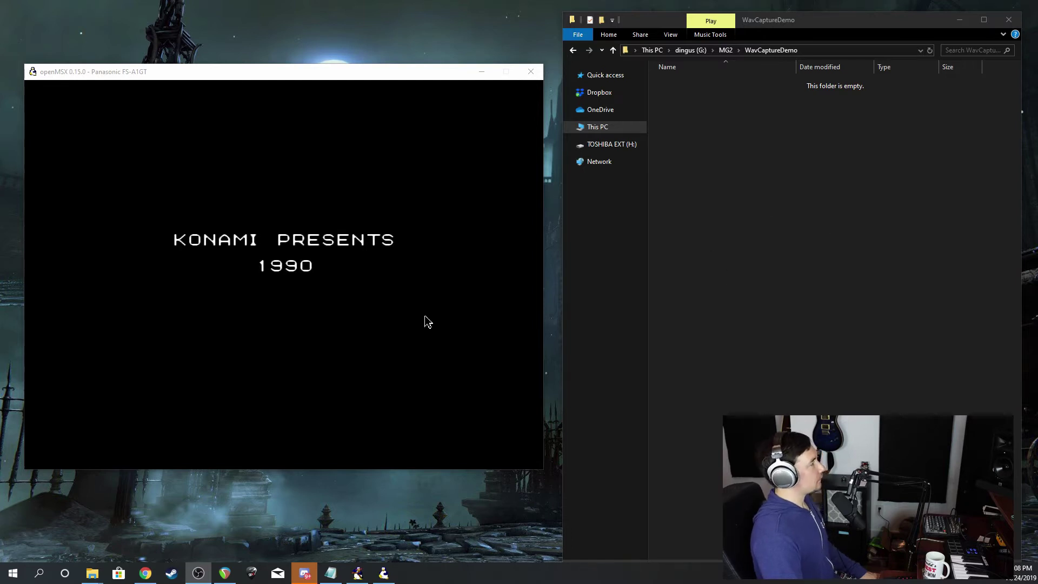
- Bring the openMSX window to the front while the Metal Gear 2 intro plays
{"action": "left_click", "coordinate": [273, 213]}
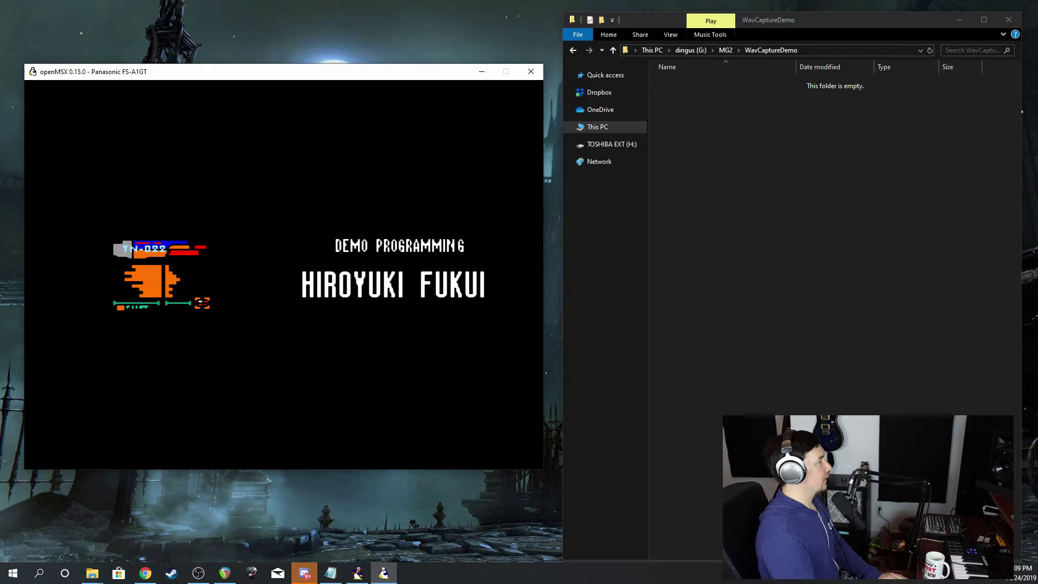
- Start record_channels in the openMSX console with the prefix changed to MG2-SolidSnake
{"action": "key", "text": "F10"}
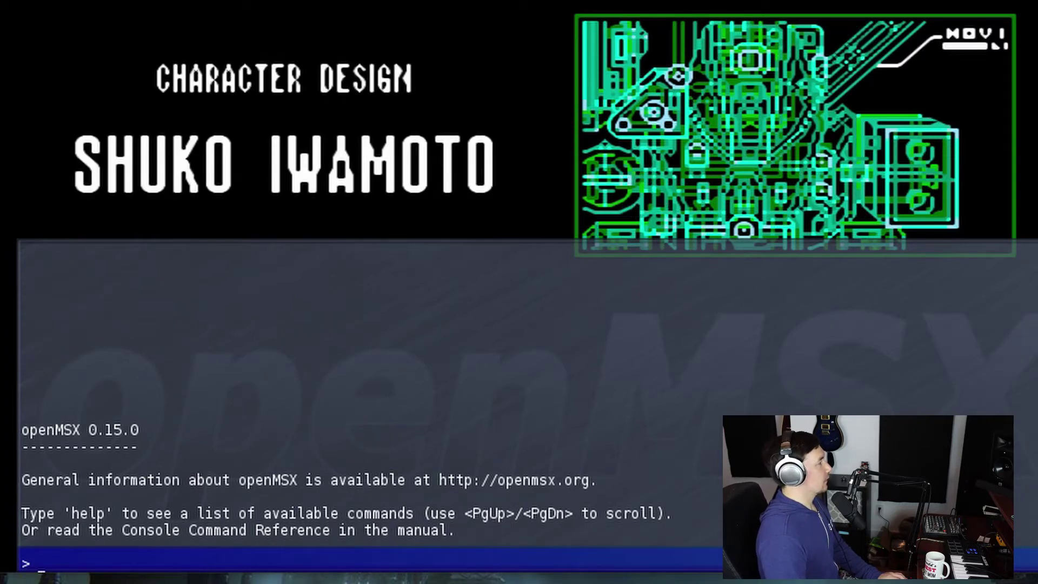
{"action": "key", "text": "Up"}
{"action": "key", "text": "Up"}
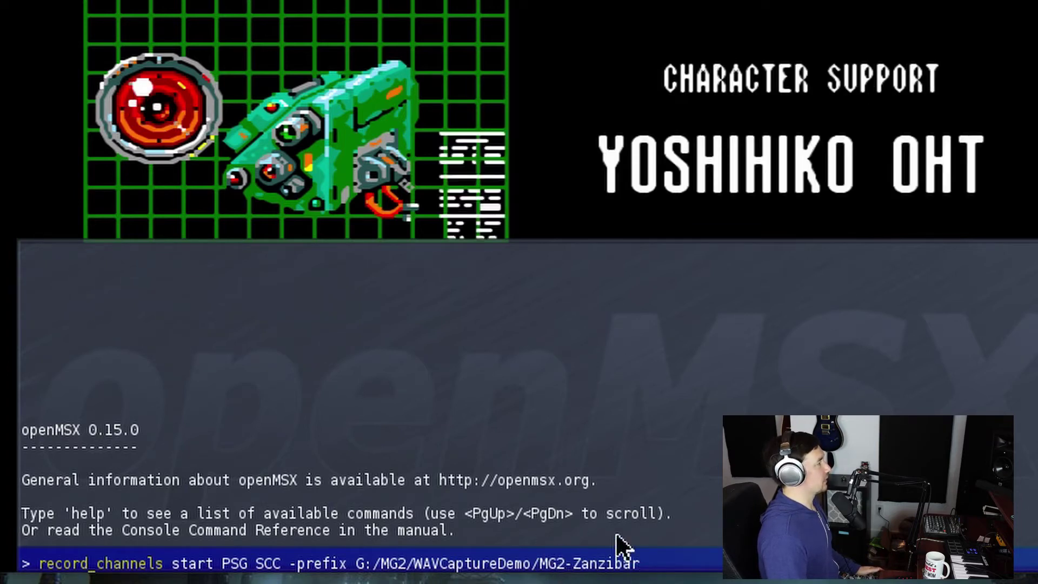
{"action": "key", "text": "BackSpace"}
{"action": "key", "text": "BackSpace"}
{"action": "key", "text": "BackSpace"}
{"action": "key", "text": "BackSpace"}
{"action": "key", "text": "BackSpace"}
{"action": "key", "text": "BackSpace"}
{"action": "key", "text": "BackSpace"}
{"action": "key", "text": "BackSpace"}
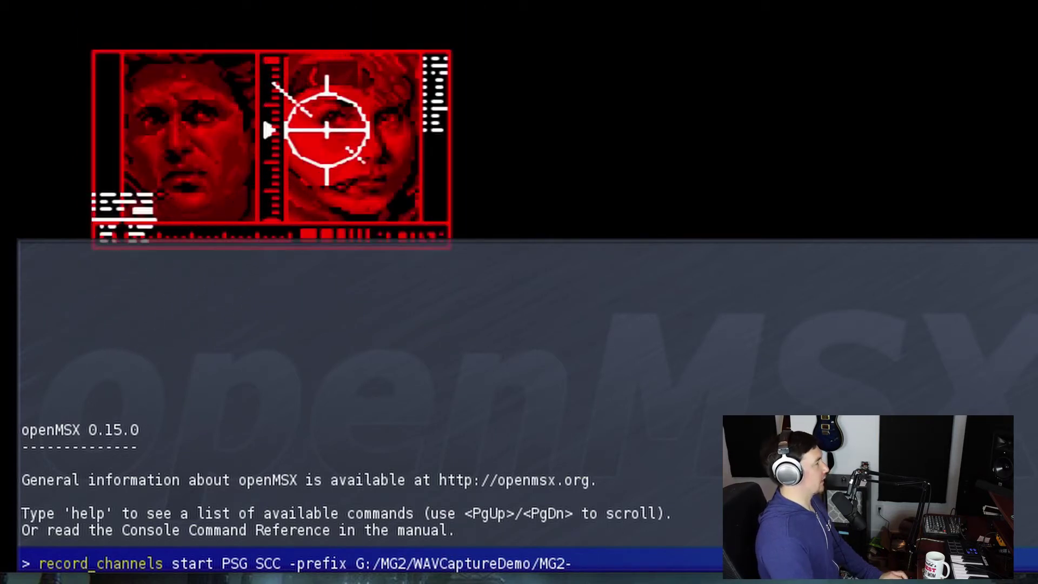
{"action": "type", "text": "SolidSnake"}
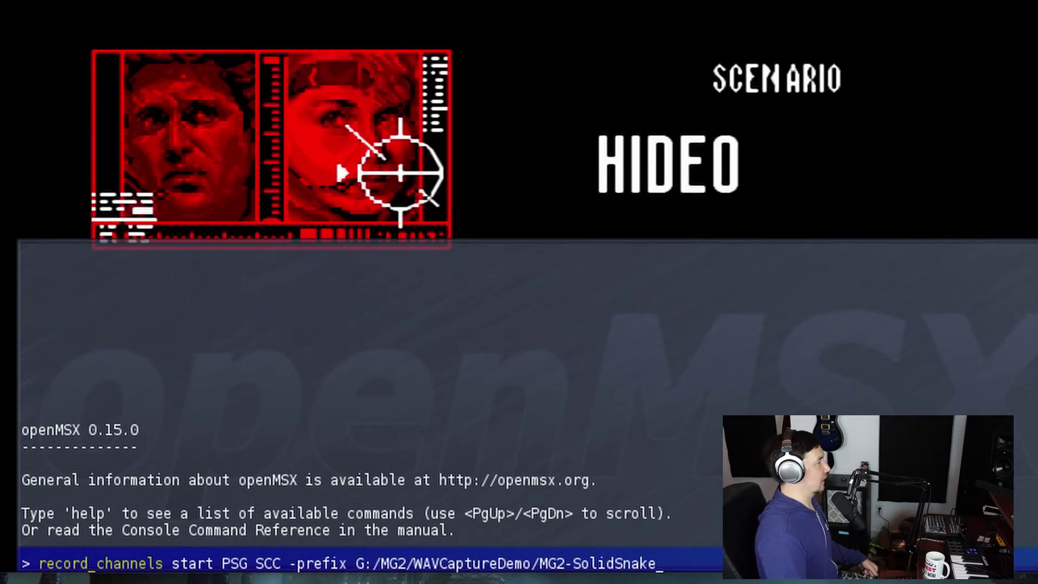
{"action": "key", "text": "Return"}
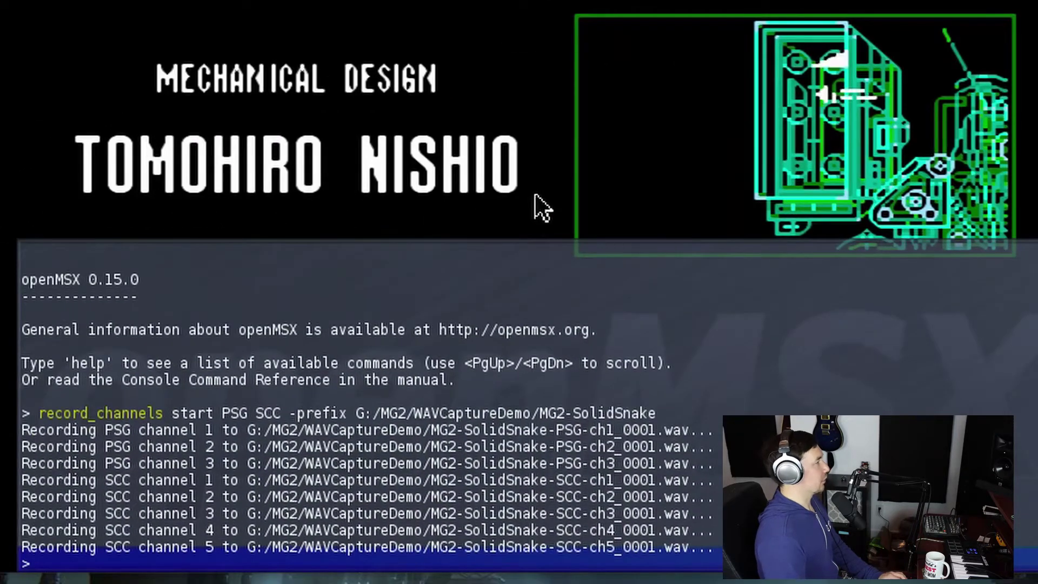
- Run record_channels stop from the console history, then close the console
{"action": "key", "text": "Up"}
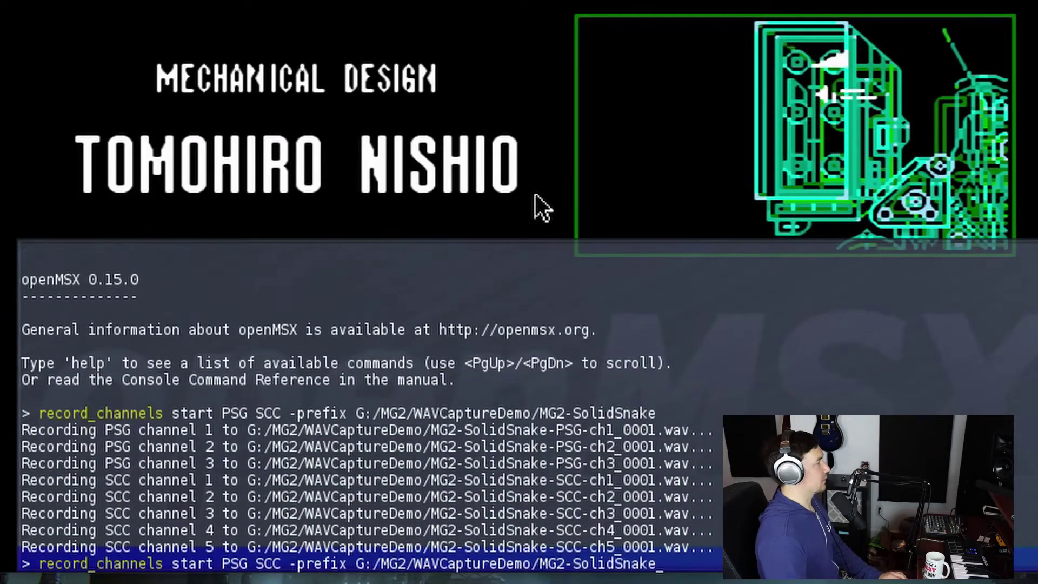
{"action": "key", "text": "Up"}
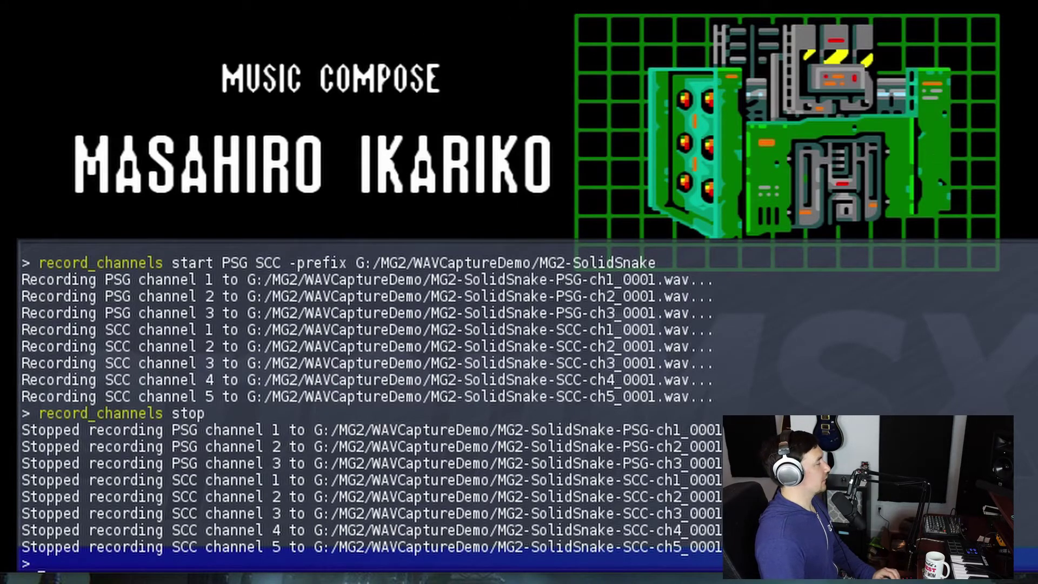
{"action": "key", "text": "F10"}
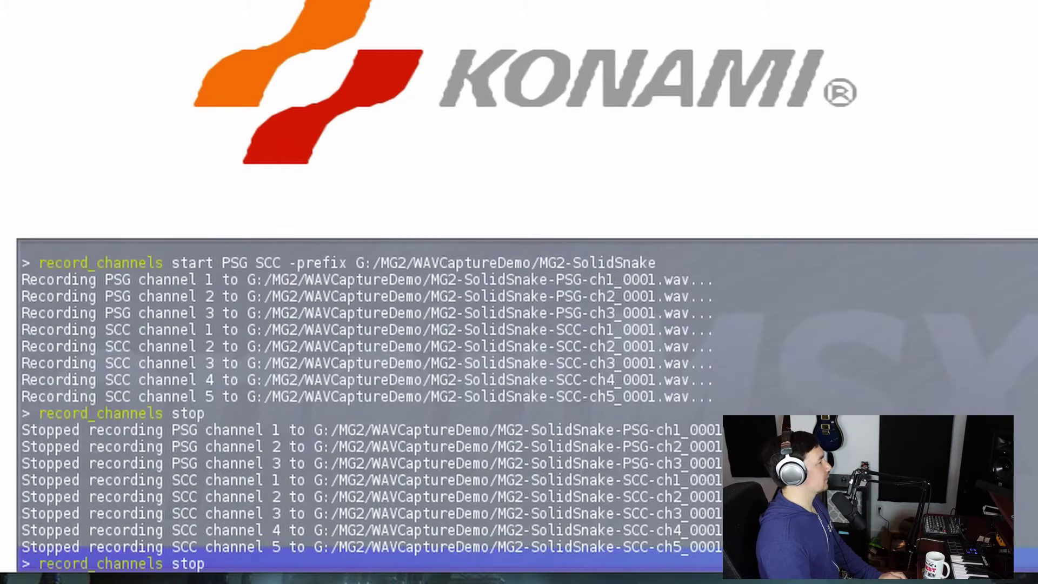
{"action": "key", "text": "Up"}
- Rerun the record_channels start command with the prefix changed from SolidSnake to MG2-ZB
{"action": "key", "text": "BackSpace"}
{"action": "key", "text": "BackSpace"}
{"action": "key", "text": "BackSpace"}
{"action": "key", "text": "BackSpace"}
{"action": "key", "text": "BackSpace"}
{"action": "key", "text": "BackSpace"}
{"action": "key", "text": "BackSpace"}
{"action": "key", "text": "BackSpace"}
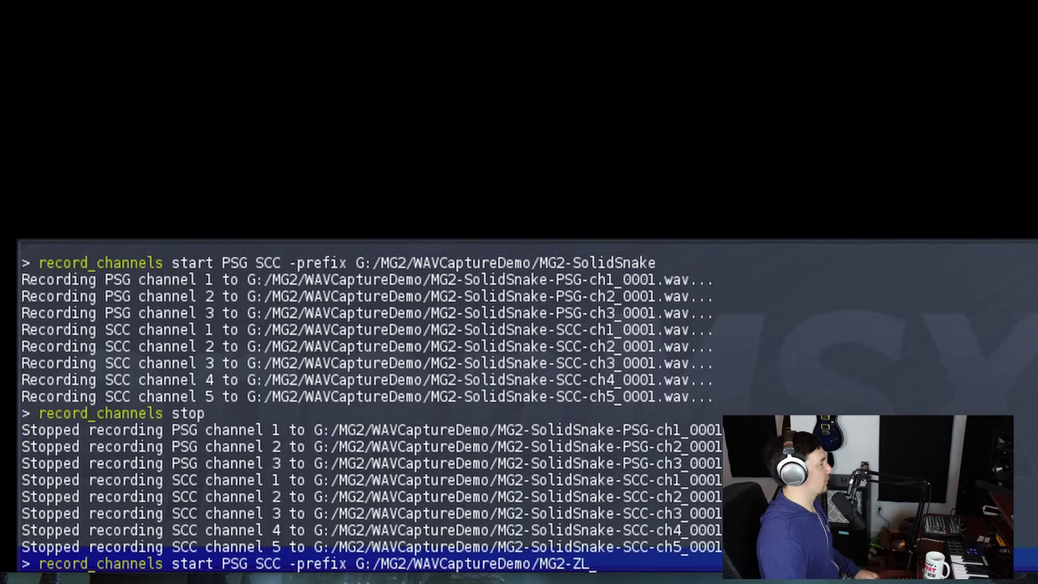
{"action": "type", "text": "ZL"}
{"action": "key", "text": "BackSpace"}
{"action": "type", "text": "B"}
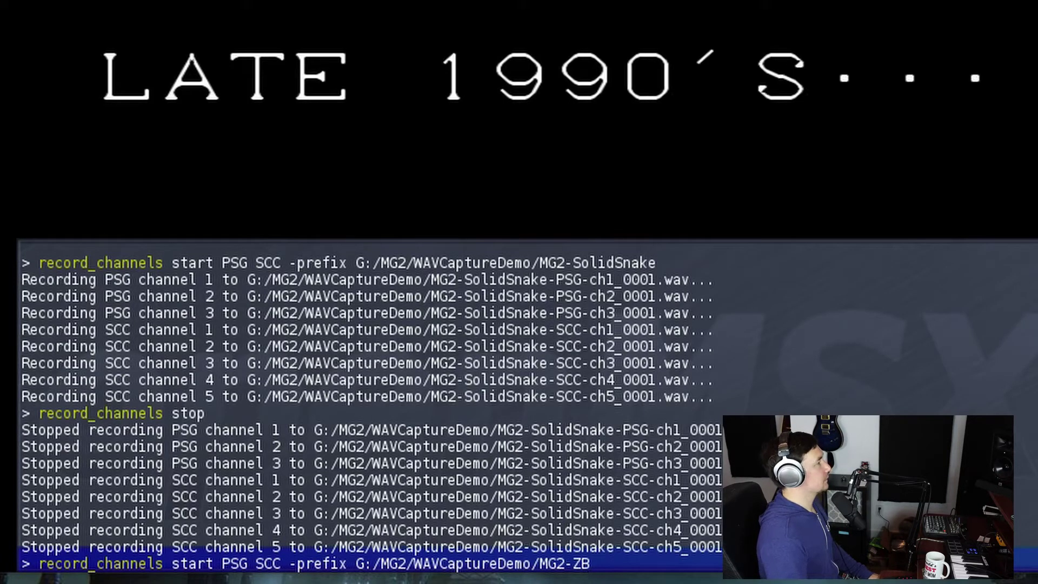
{"action": "key", "text": "Return"}
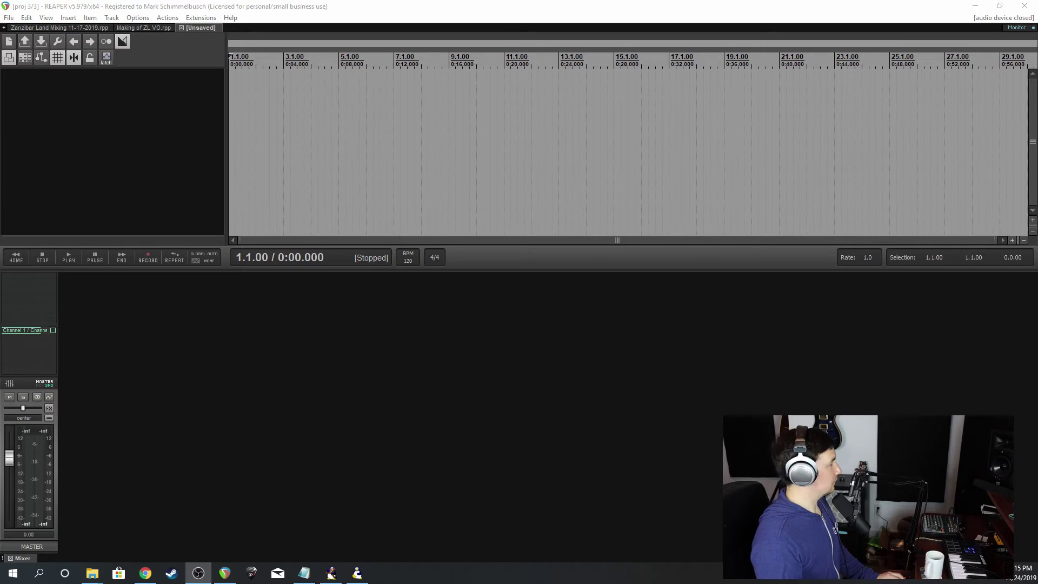
- Drag the eight MG2-ZB WAV files from WavCaptureDemo into REAPER's timeline
{"action": "left_click", "coordinate": [92, 573]}
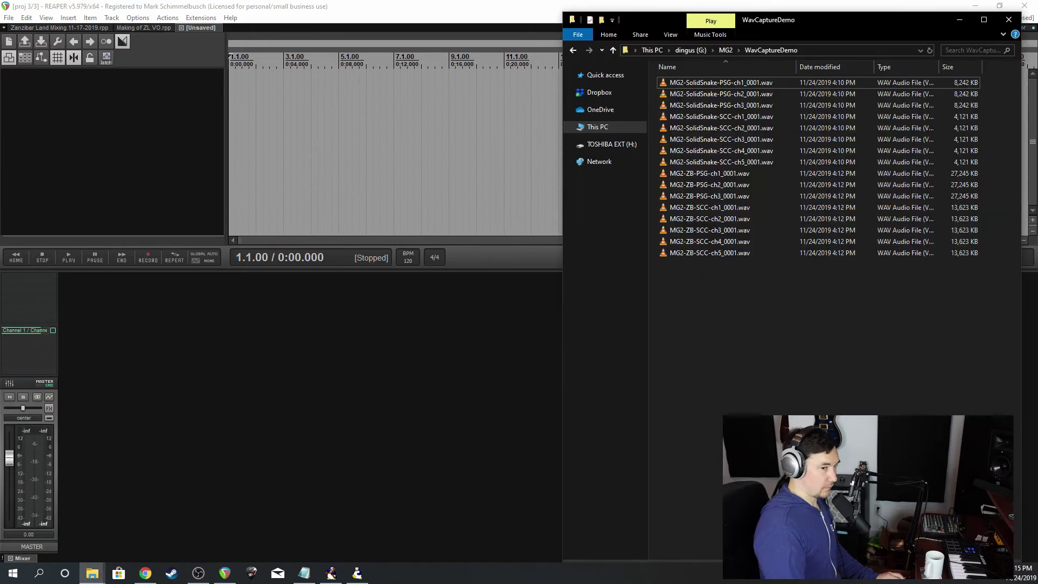
{"action": "left_click", "coordinate": [685, 174]}
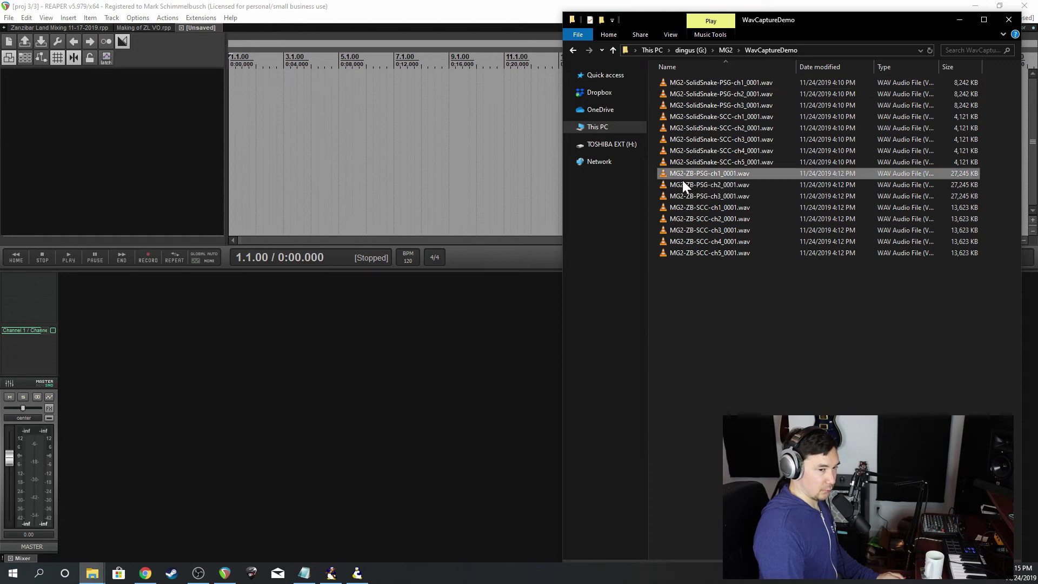
{"action": "left_click", "coordinate": [686, 252], "text": "shift"}
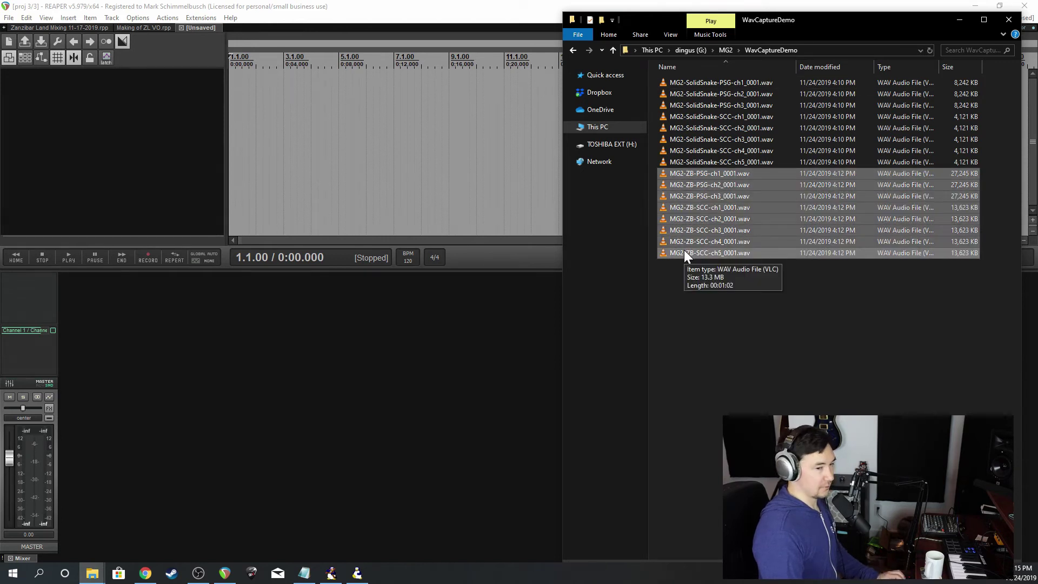
{"action": "left_click_drag", "start_coordinate": [685, 253], "coordinate": [197, 144]}
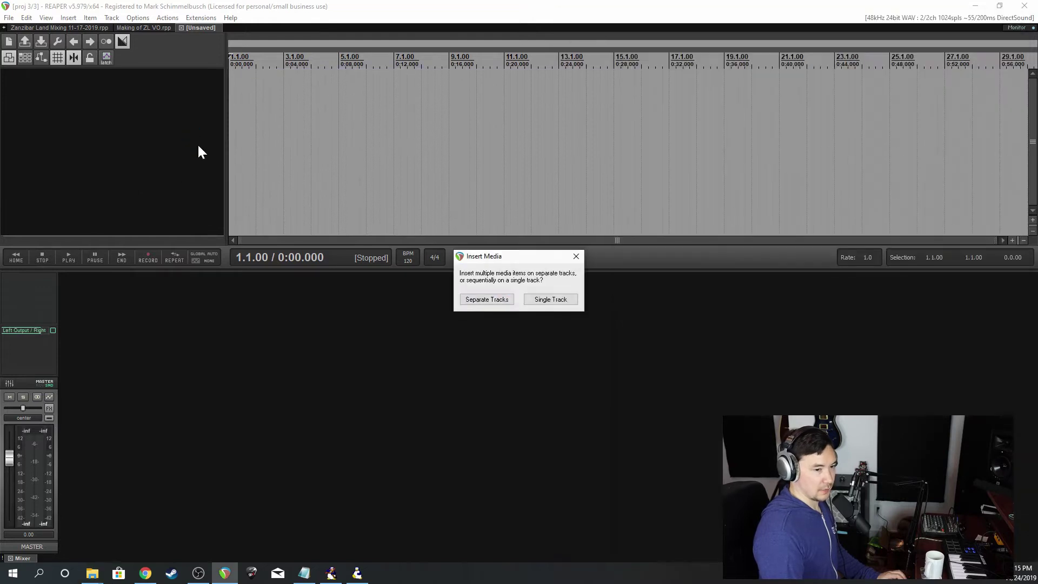
- Insert the eight WAVs on separate tracks and pull the Master fader down to -inf
{"action": "left_click", "coordinate": [488, 299]}
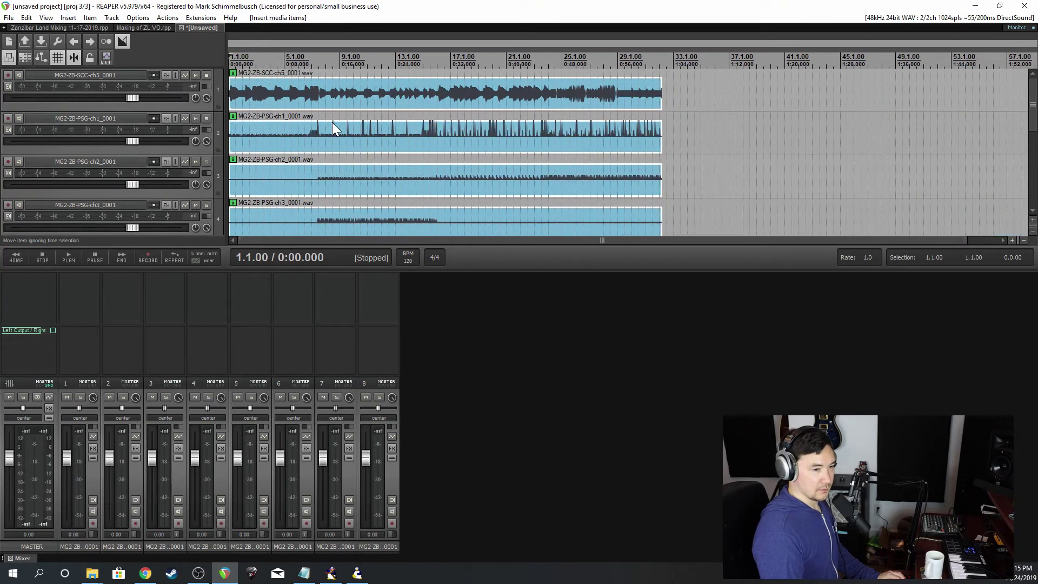
{"action": "scroll", "coordinate": [474, 162], "scroll_direction": "down", "scroll_amount": 1}
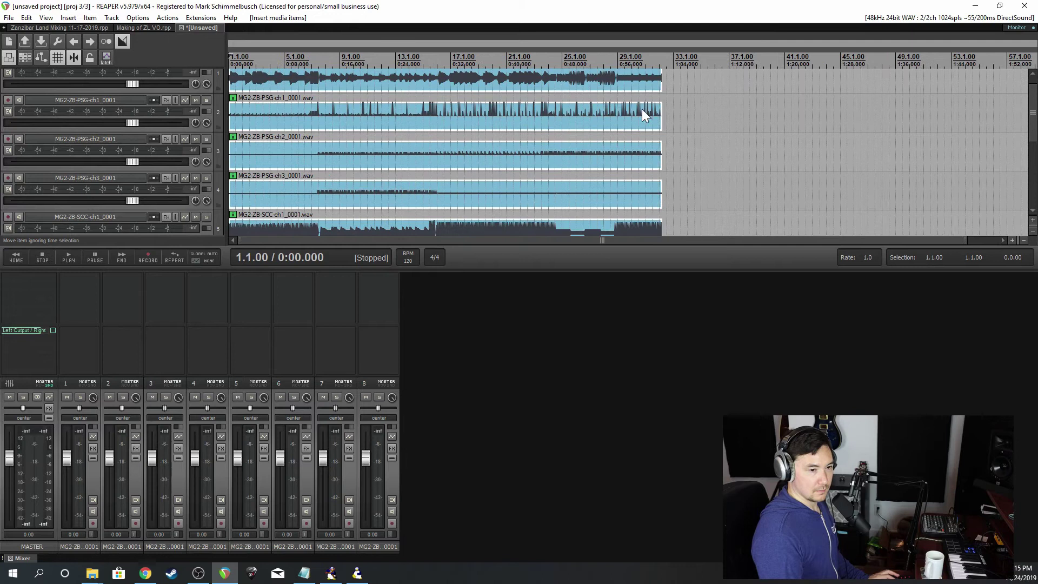
{"action": "scroll", "coordinate": [642, 112], "scroll_direction": "down", "scroll_amount": 2}
{"action": "scroll", "coordinate": [644, 111], "scroll_direction": "down", "scroll_amount": 3}
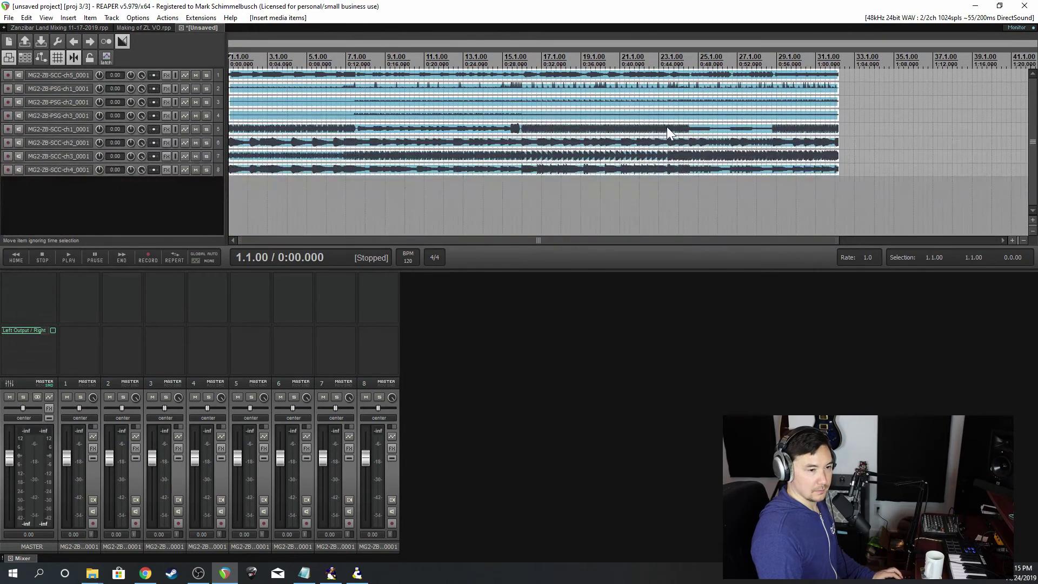
{"action": "scroll", "coordinate": [670, 135], "scroll_direction": "down", "scroll_amount": 1}
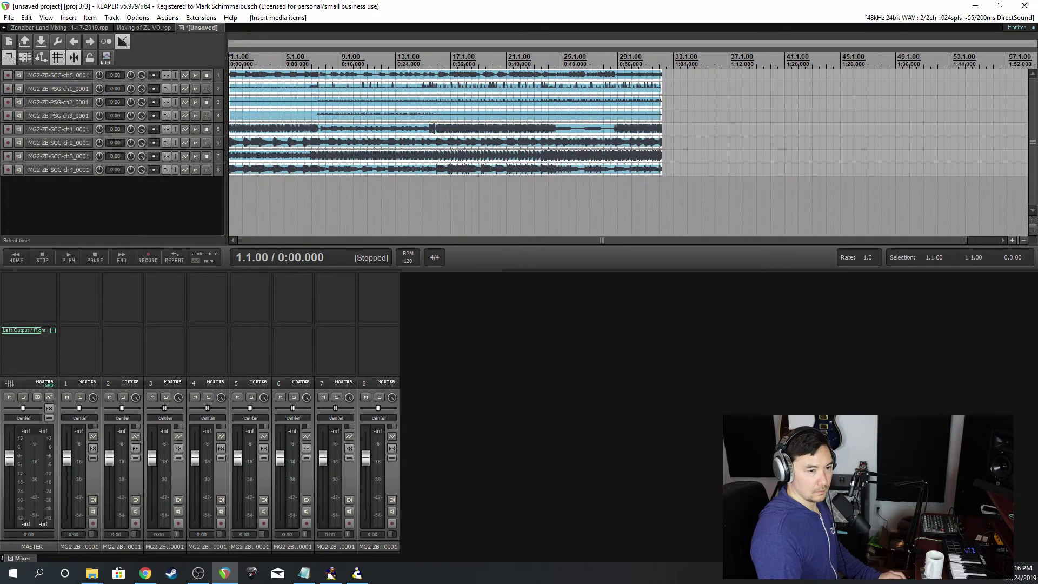
{"action": "scroll", "coordinate": [534, 115], "scroll_direction": "up", "scroll_amount": 1}
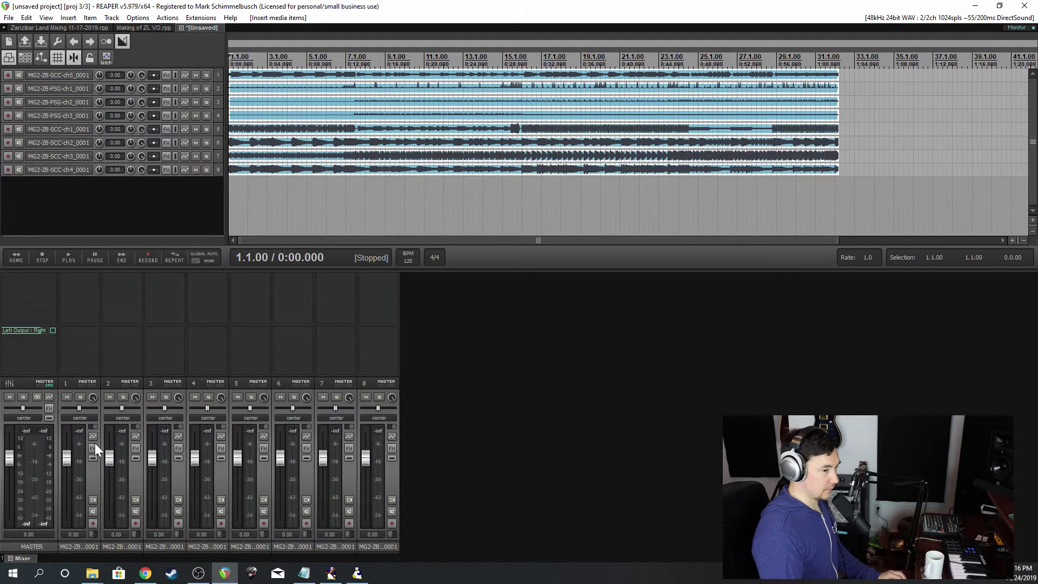
{"action": "left_click_drag", "start_coordinate": [18, 456], "coordinate": [10, 521]}
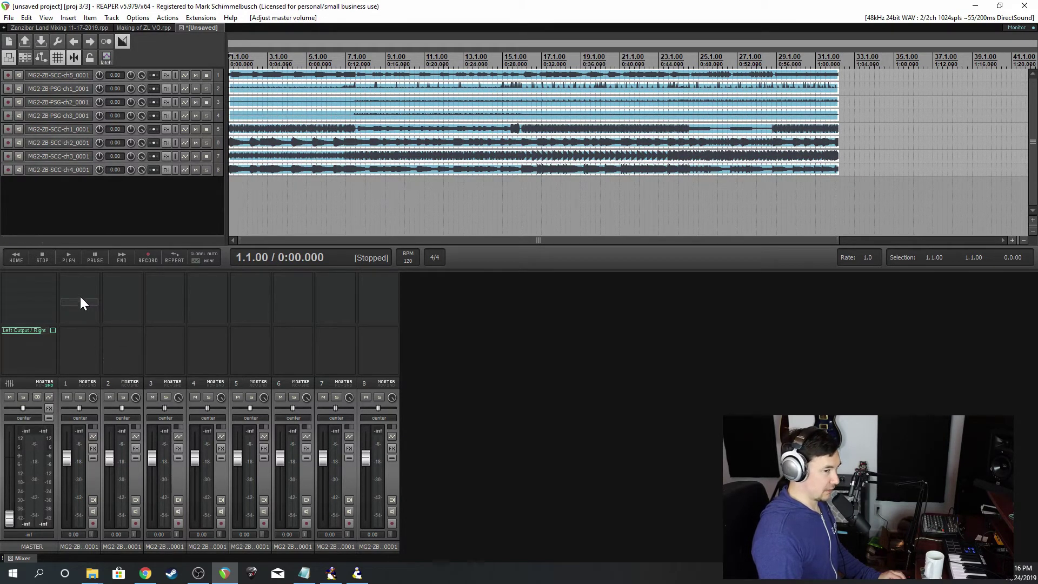
- Start playback and bring the master volume up to about -28.7 dB
{"action": "left_click", "coordinate": [67, 257]}
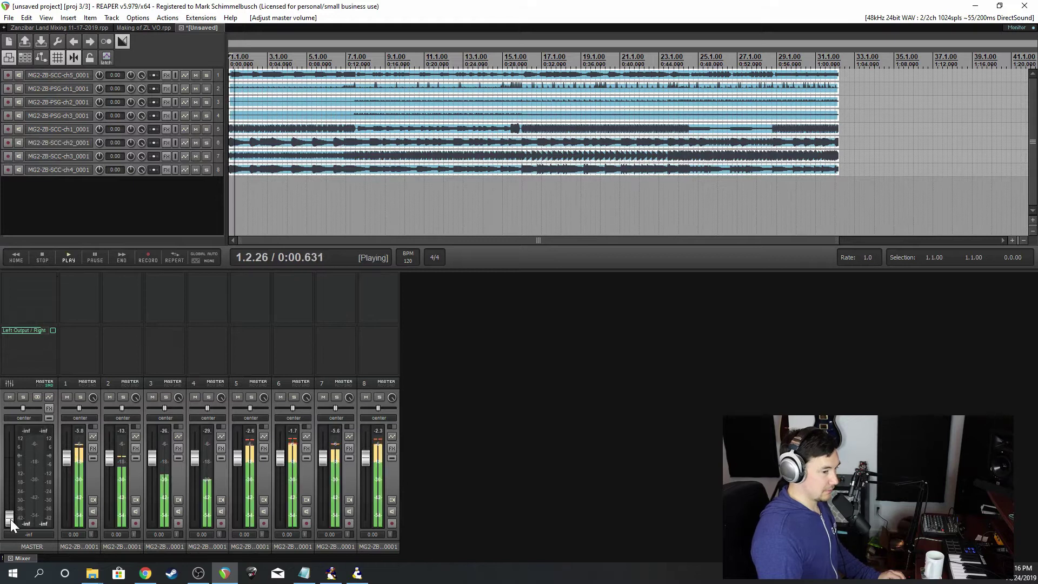
{"action": "left_click_drag", "start_coordinate": [9, 523], "coordinate": [5, 494]}
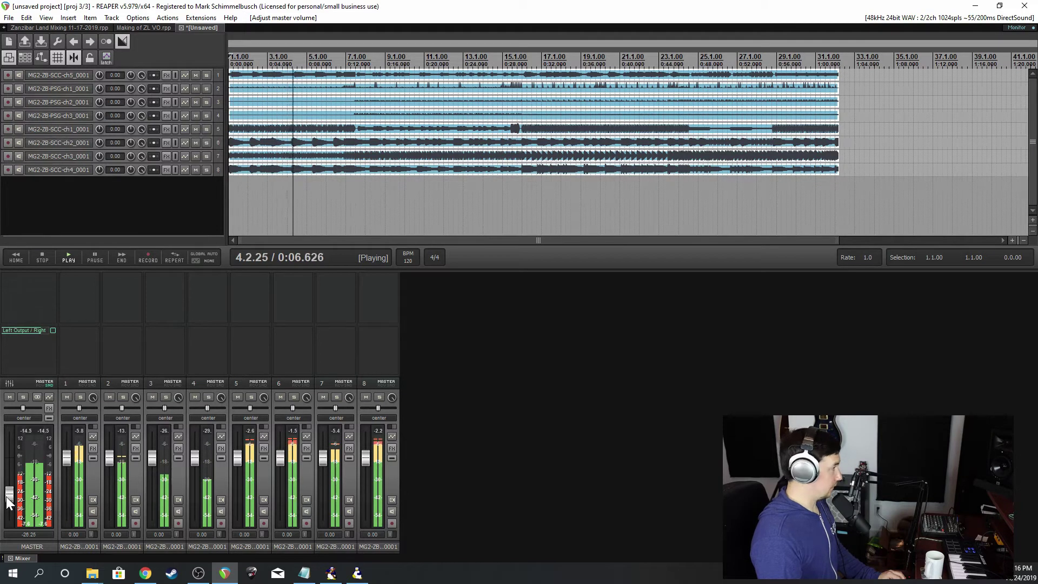
{"action": "left_click_drag", "start_coordinate": [9, 491], "coordinate": [10, 494]}
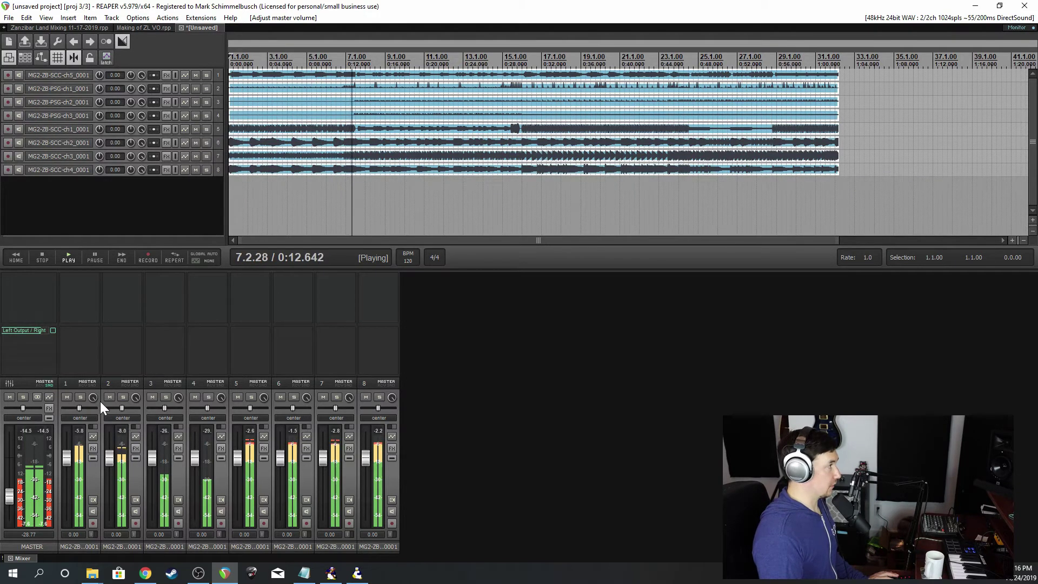
- Solo tracks 1 to 5 in turn, boosting track 3 to +7.78 dB, then unsolo all
{"action": "left_click", "coordinate": [80, 398]}
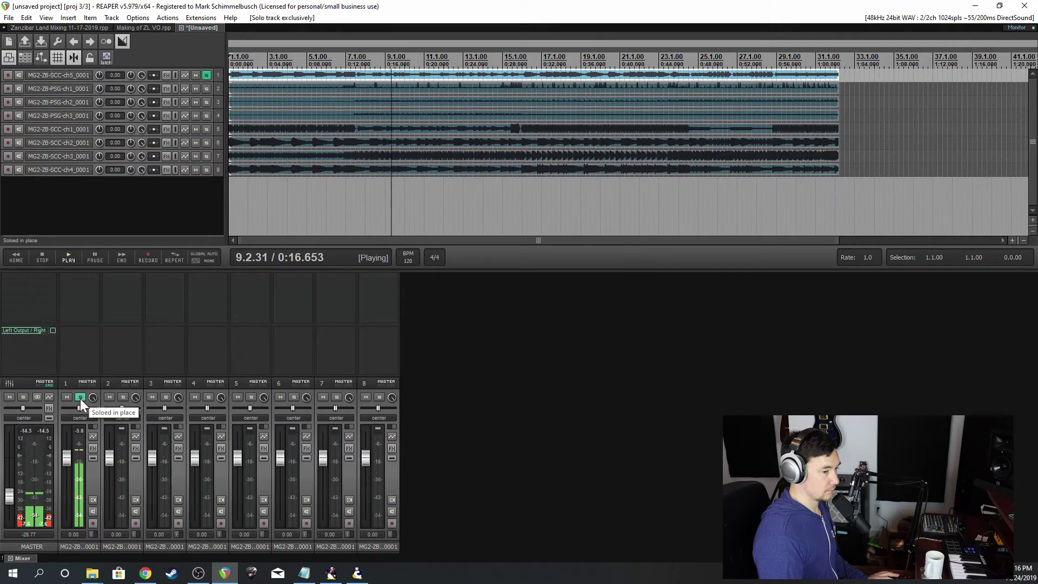
{"action": "left_click", "coordinate": [122, 397]}
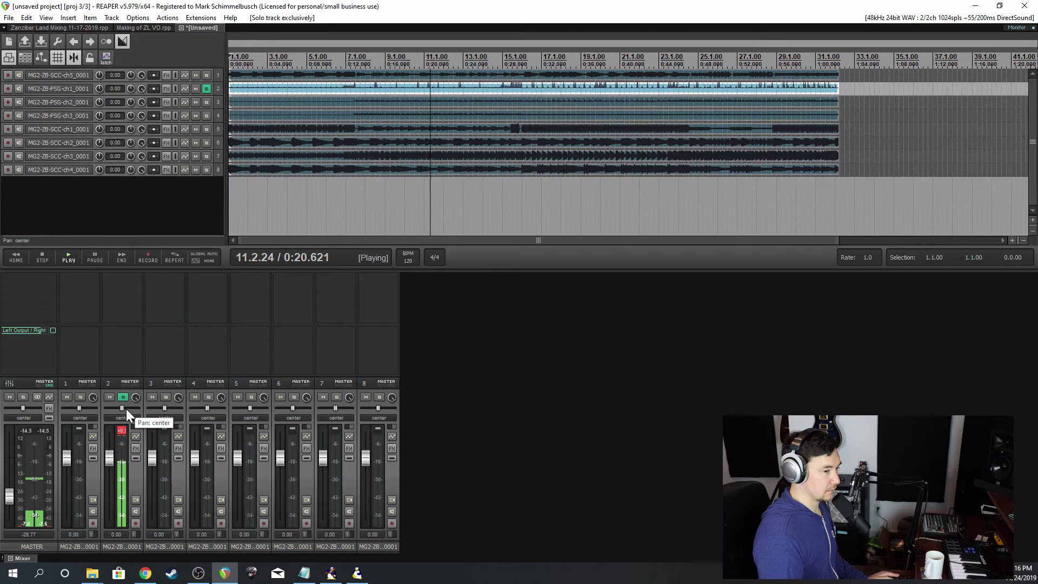
{"action": "left_click", "coordinate": [166, 398]}
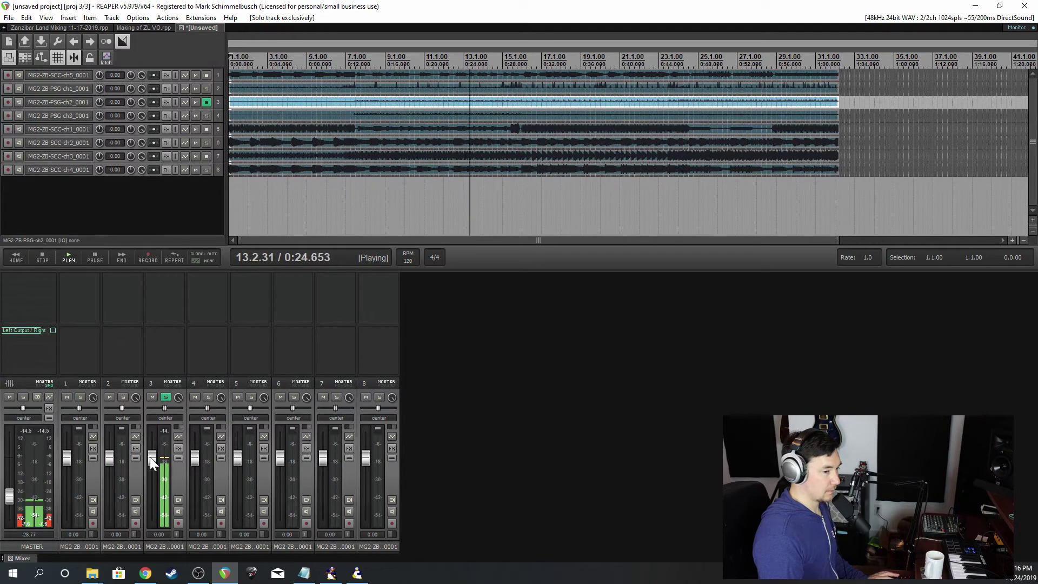
{"action": "left_click_drag", "start_coordinate": [151, 458], "coordinate": [193, 449]}
{"action": "left_click", "coordinate": [208, 398], "text": "ctrl"}
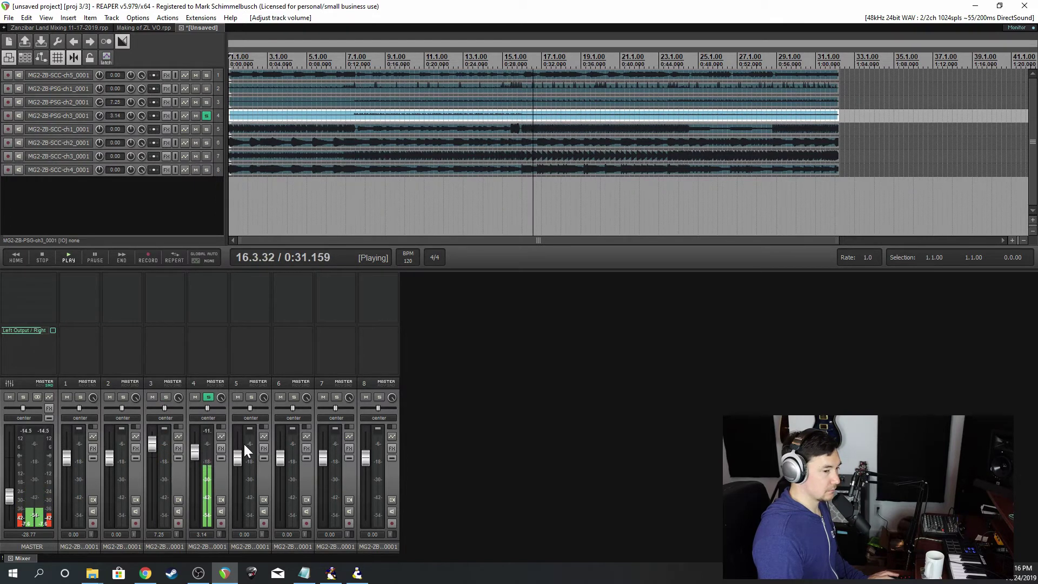
{"action": "left_click", "coordinate": [251, 398], "text": "ctrl"}
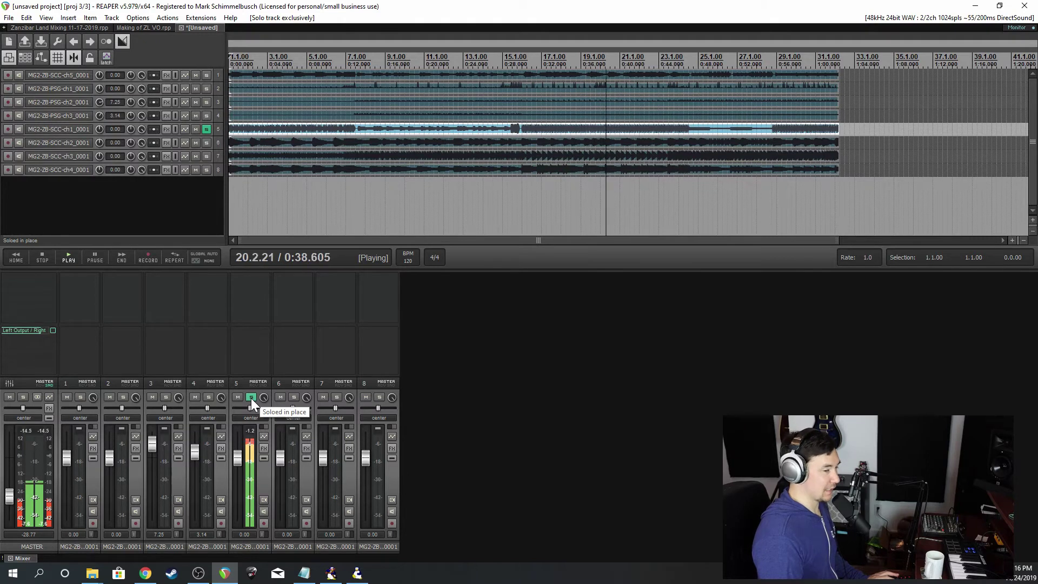
{"action": "left_click", "coordinate": [251, 398]}
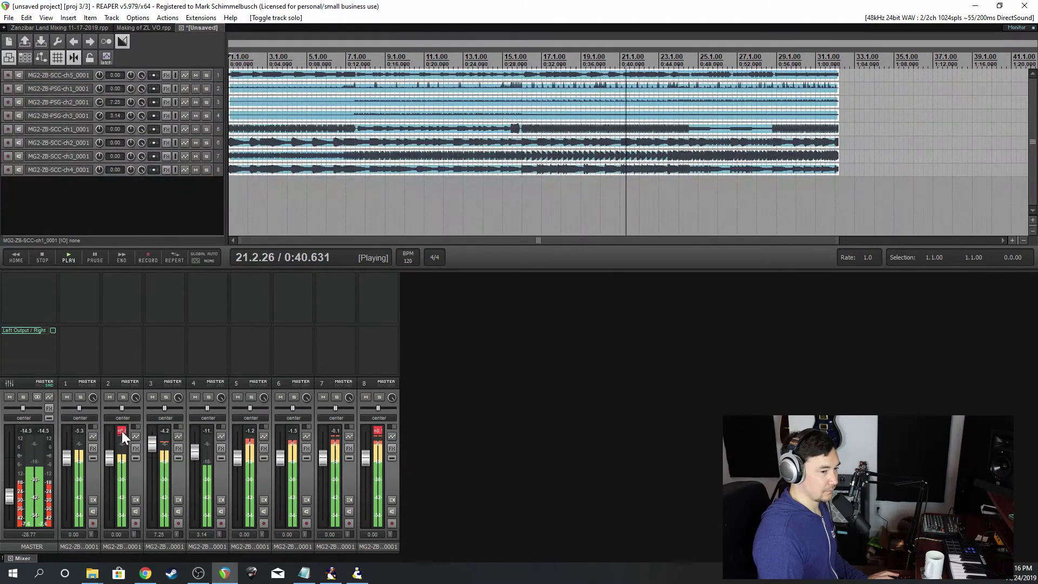
- Raise the PSG channel 1 track to 7.54 dB, then solo the SCC channel 5 track
{"action": "left_click", "coordinate": [123, 398]}
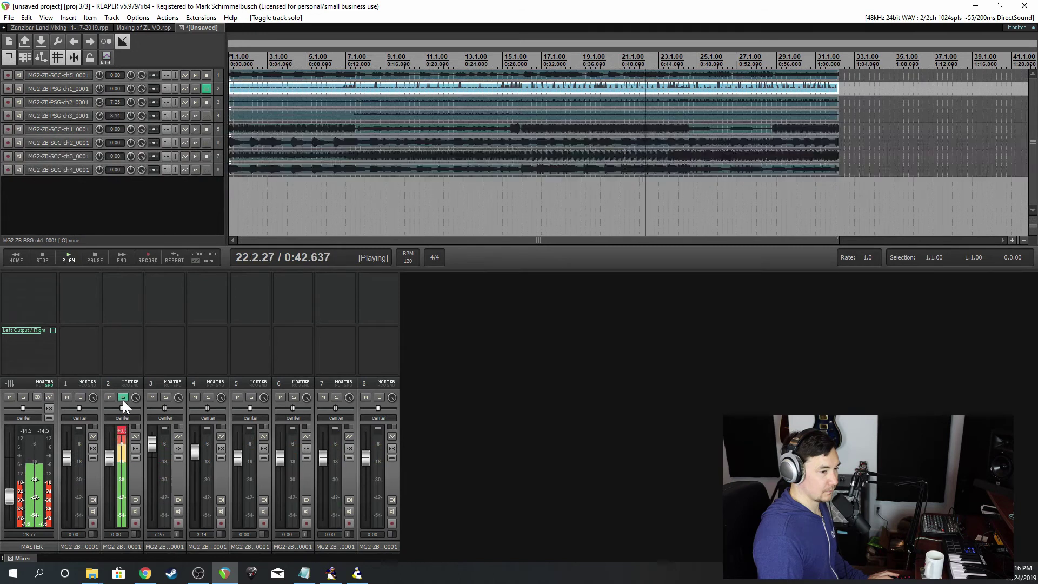
{"action": "left_click_drag", "start_coordinate": [112, 456], "coordinate": [111, 443]}
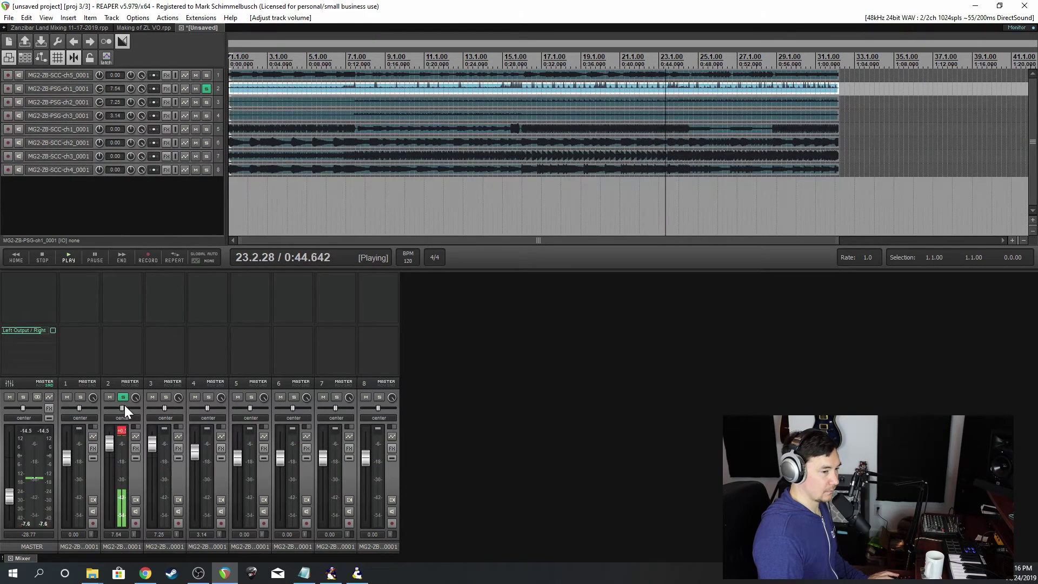
{"action": "left_click", "coordinate": [123, 397]}
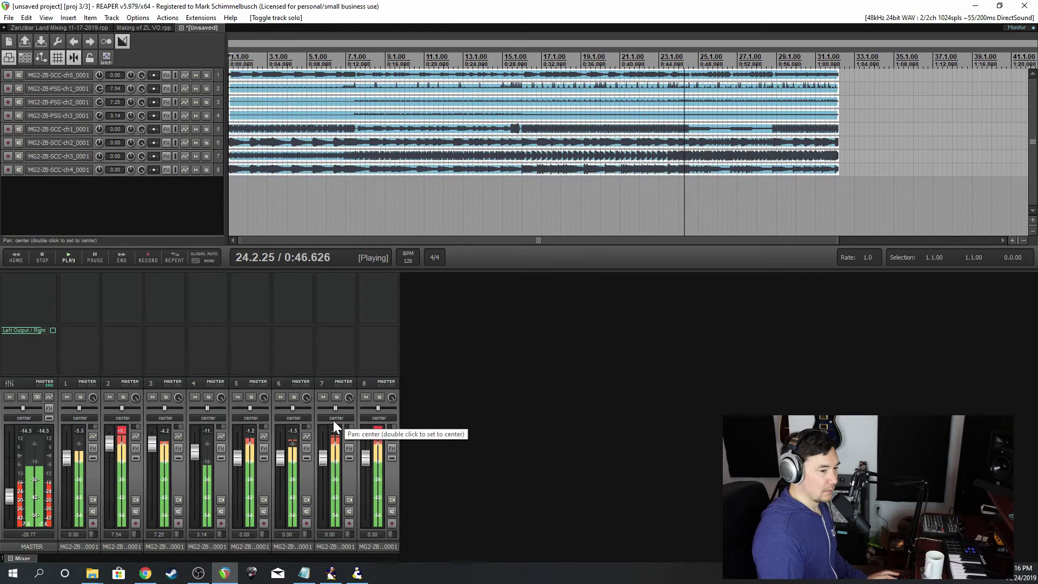
{"action": "left_click", "coordinate": [80, 396]}
- Jump playback through 0:08.5 and 0:11, then stop at 7.3.00 (0:13.000)
{"action": "left_click", "coordinate": [16, 256]}
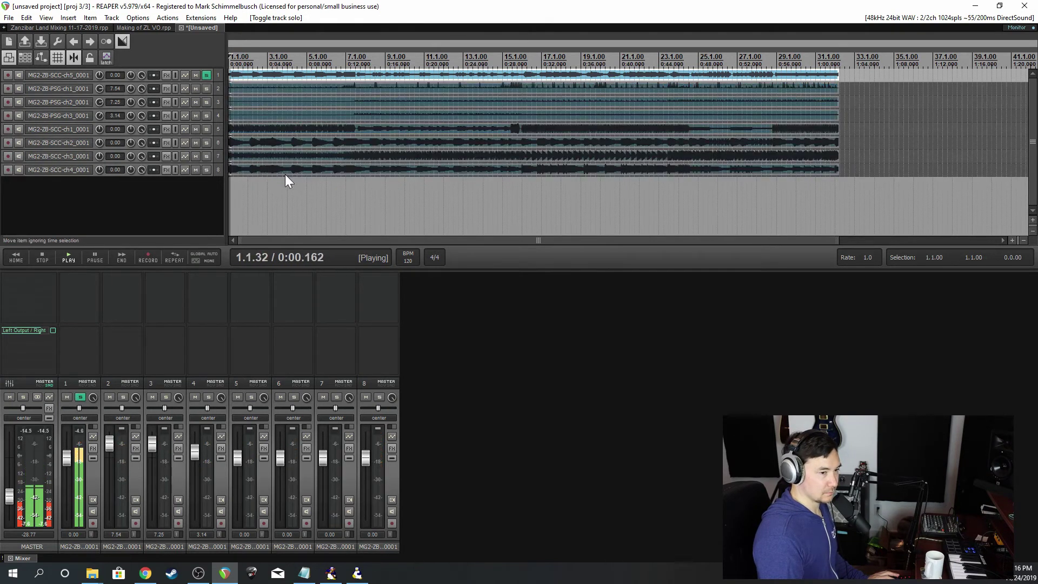
{"action": "left_click", "coordinate": [311, 205]}
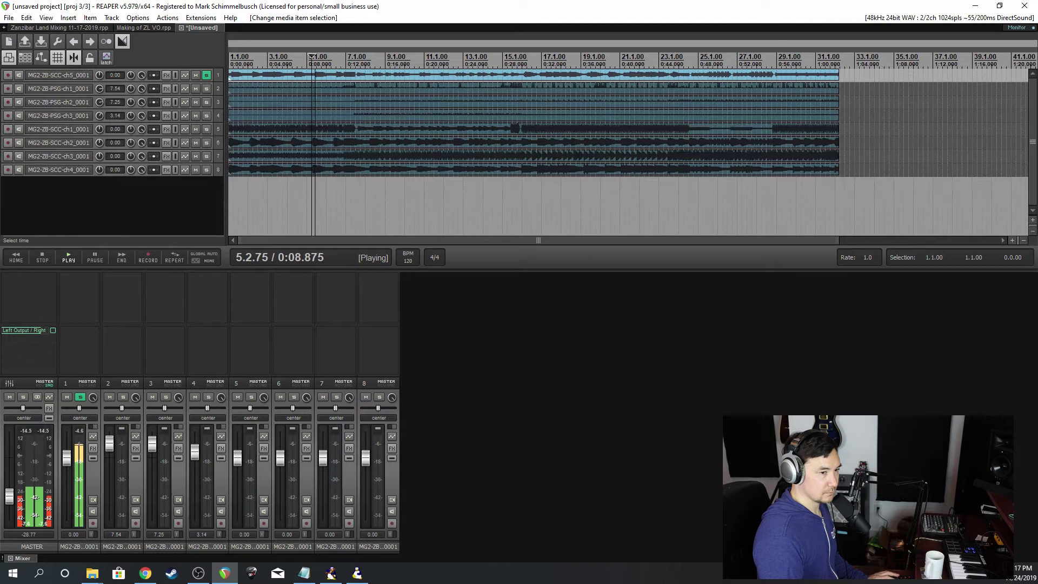
{"action": "left_click", "coordinate": [336, 206]}
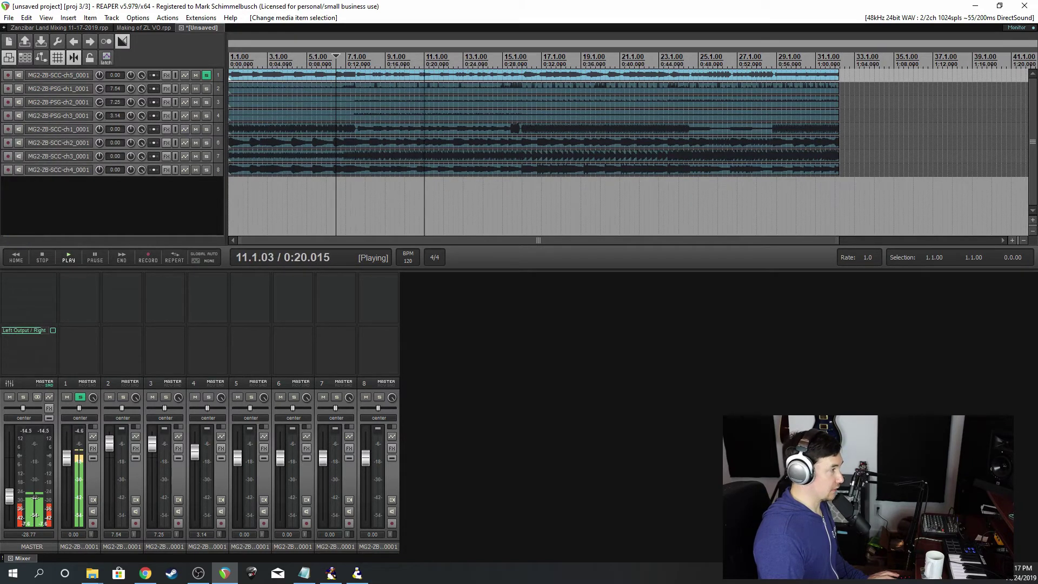
{"action": "left_click", "coordinate": [356, 59]}
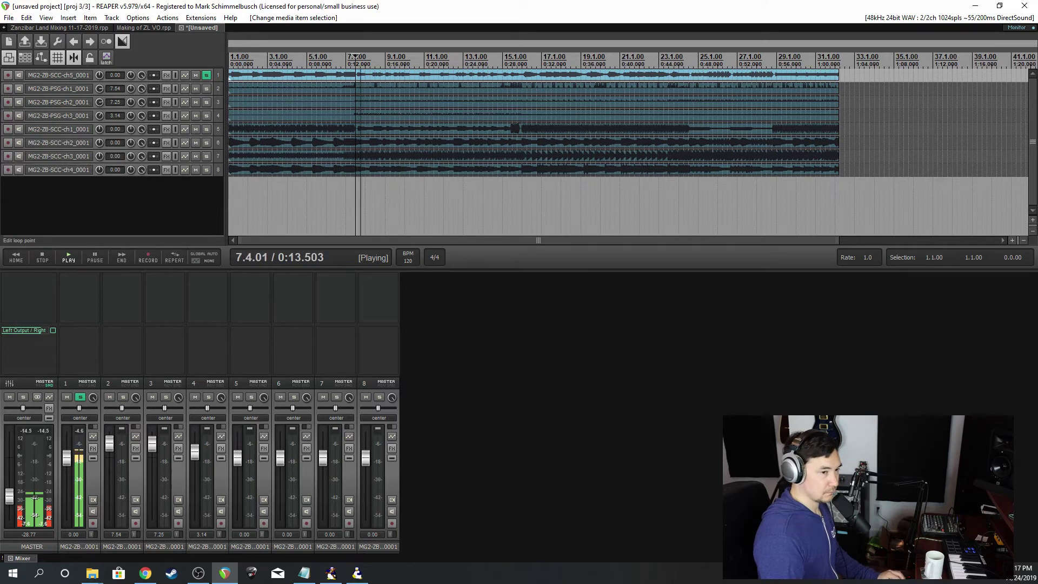
{"action": "key", "text": "space"}
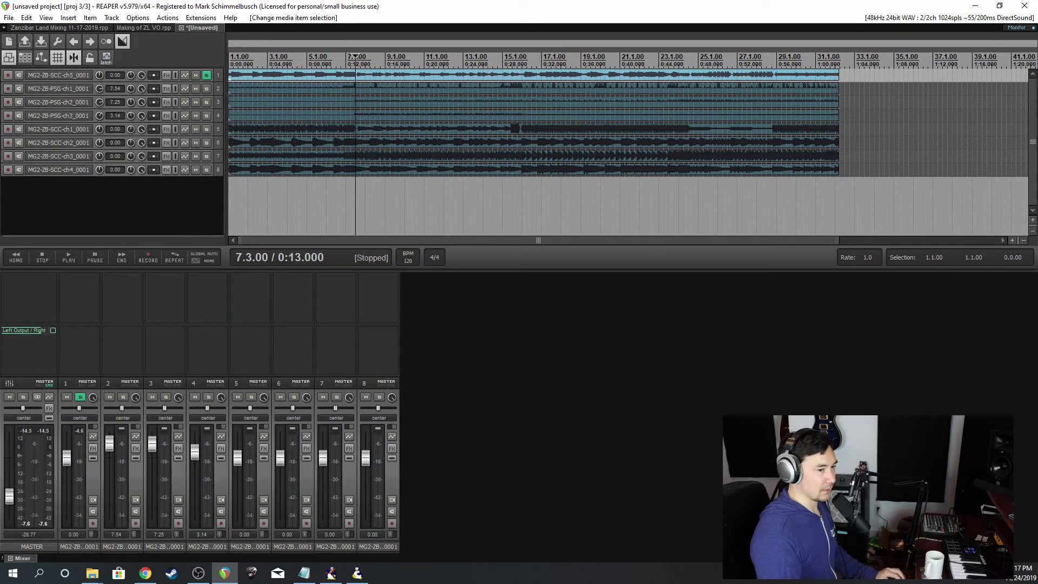
- Add a new track named MIDI and insert ReaTune on the SCC channel 5 track
{"action": "double_click", "coordinate": [430, 541]}
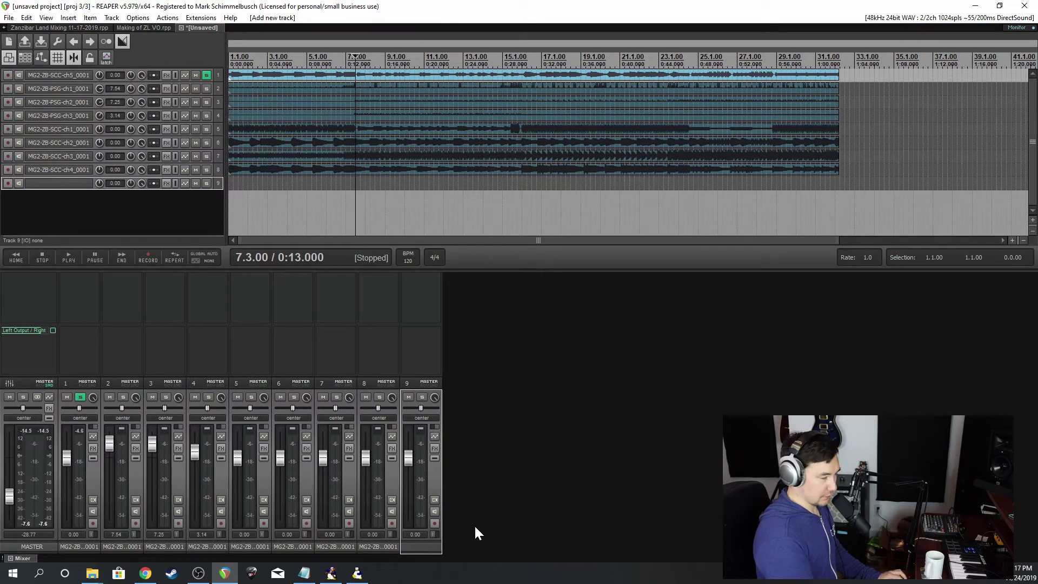
{"action": "type", "text": "MIDI"}
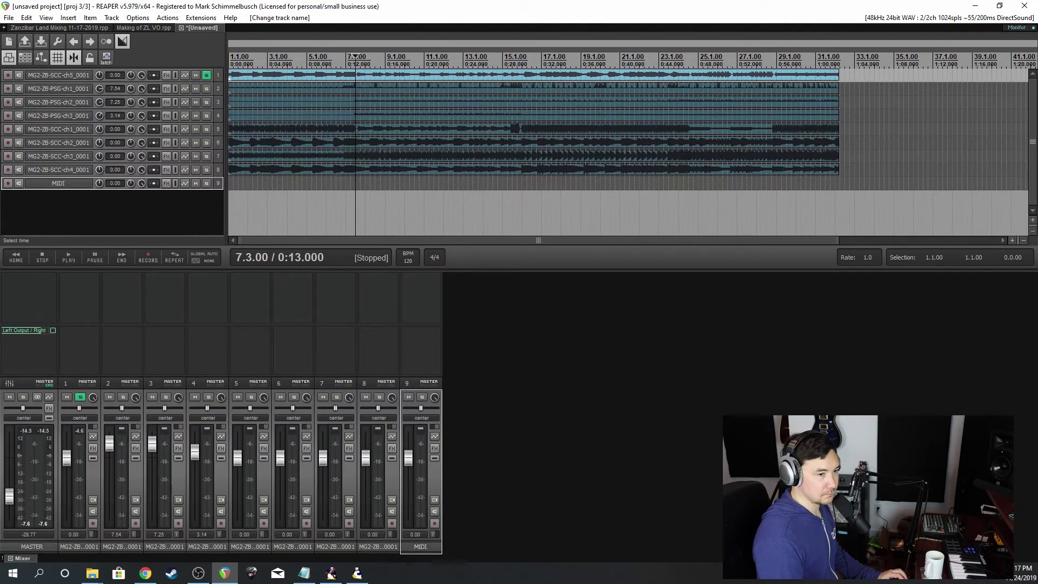
{"action": "left_click", "coordinate": [72, 285]}
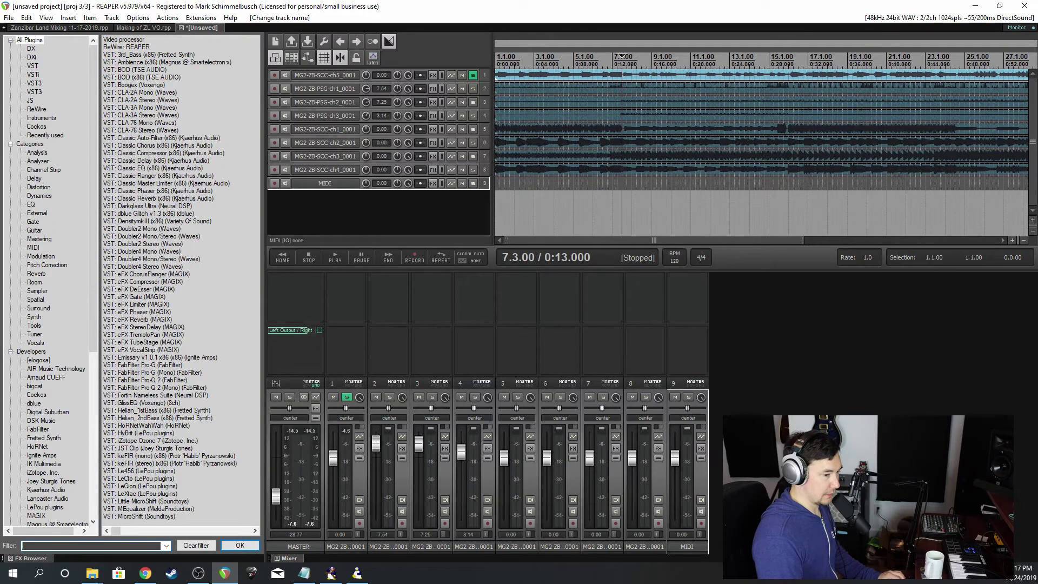
{"action": "type", "text": "reat"}
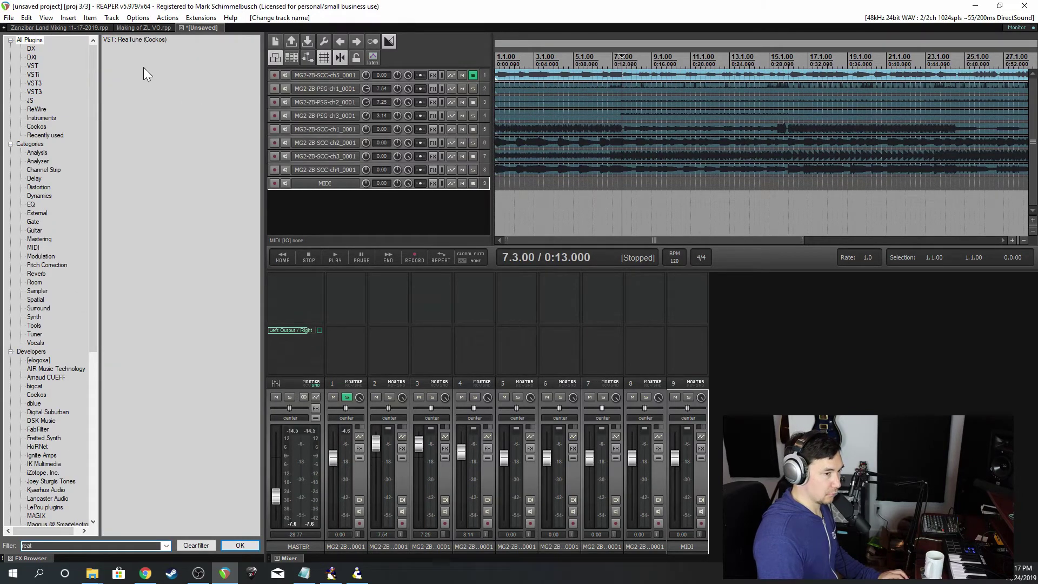
{"action": "double_click", "coordinate": [119, 41]}
{"action": "left_click_drag", "start_coordinate": [118, 41], "coordinate": [613, 175]}
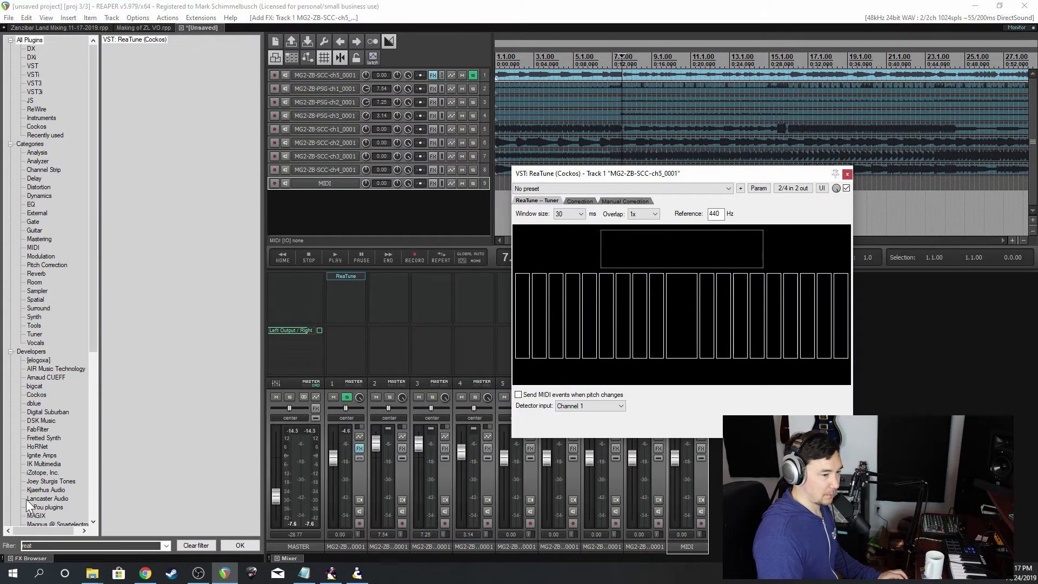
{"action": "left_click", "coordinate": [10, 559]}
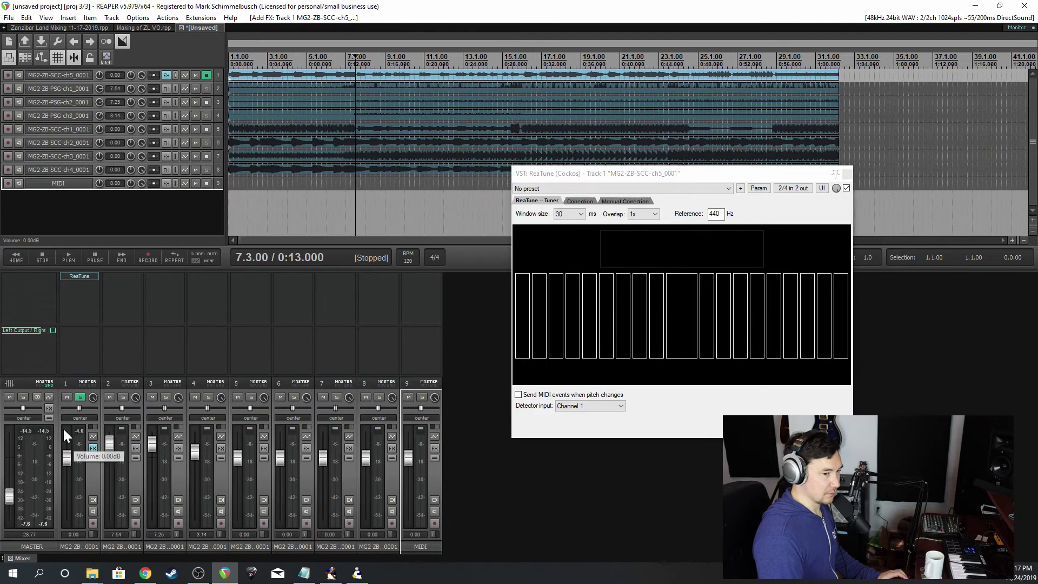
- Check ReaTune's readings during playback and enable 'Send MIDI events when pitch changes'
{"action": "left_click_drag", "start_coordinate": [628, 174], "coordinate": [602, 210]}
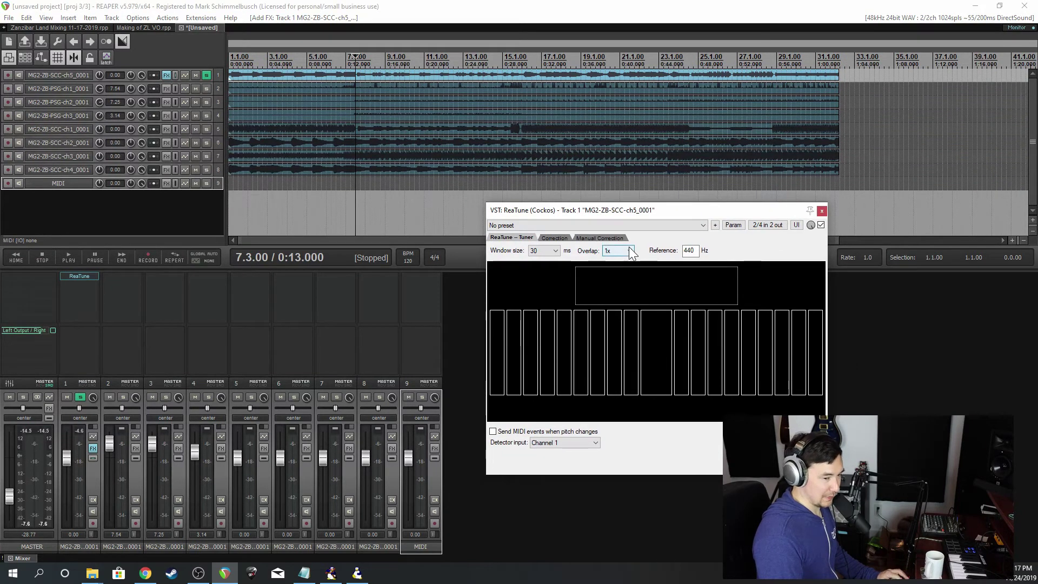
{"action": "left_click_drag", "start_coordinate": [637, 211], "coordinate": [639, 199]}
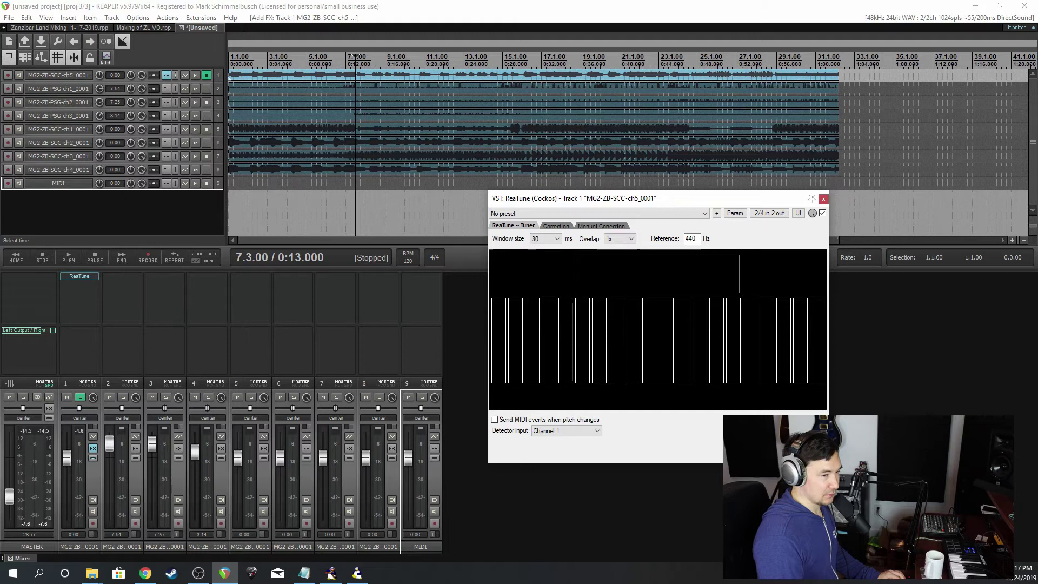
{"action": "key", "text": "space"}
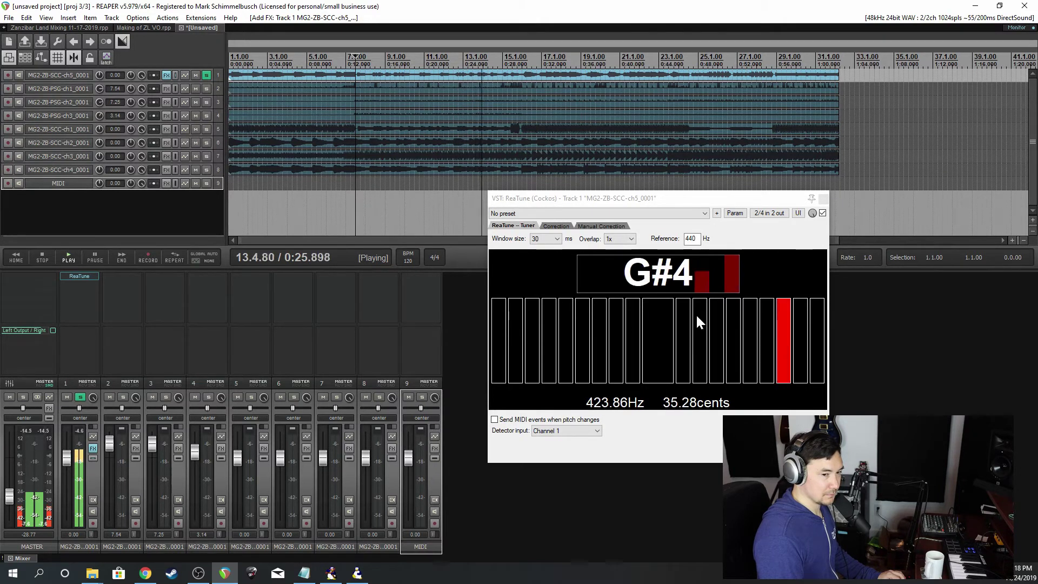
{"action": "left_click", "coordinate": [41, 257]}
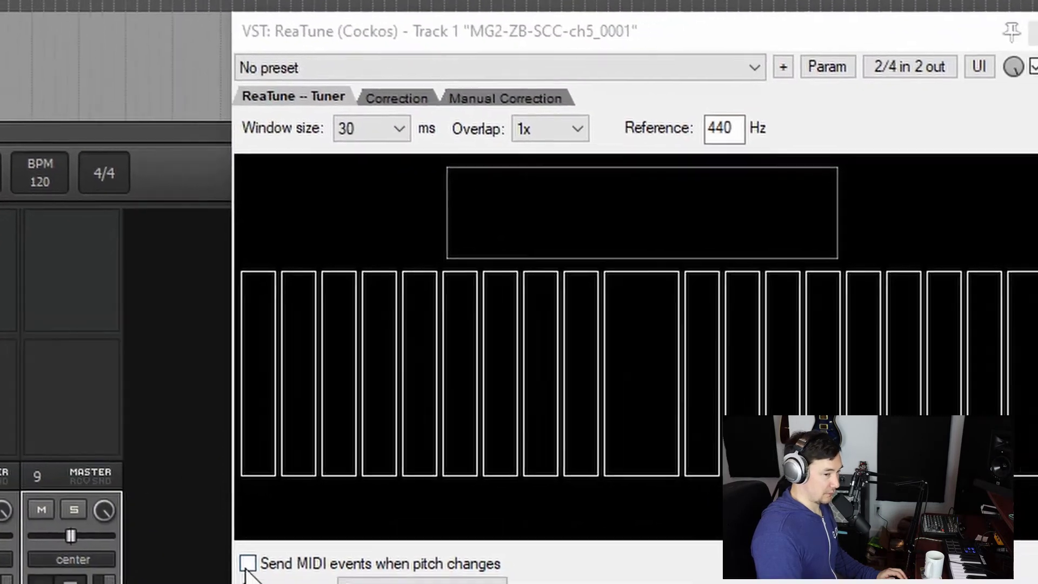
{"action": "left_click", "coordinate": [391, 535]}
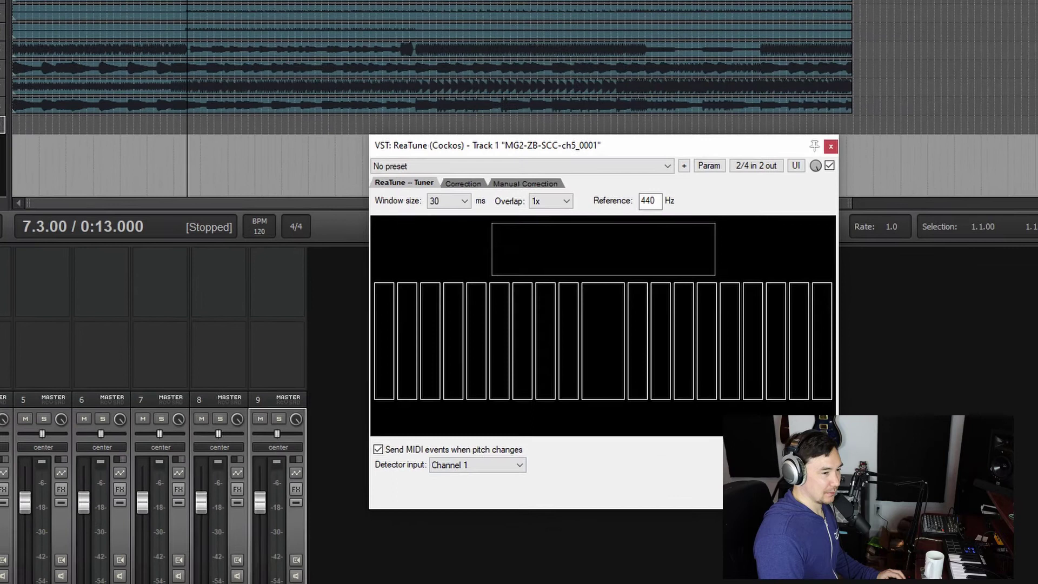
- Send the SCC channel 5 track into the MIDI track and drop the MIDI track's fader to -inf
{"action": "left_click", "coordinate": [79, 332]}
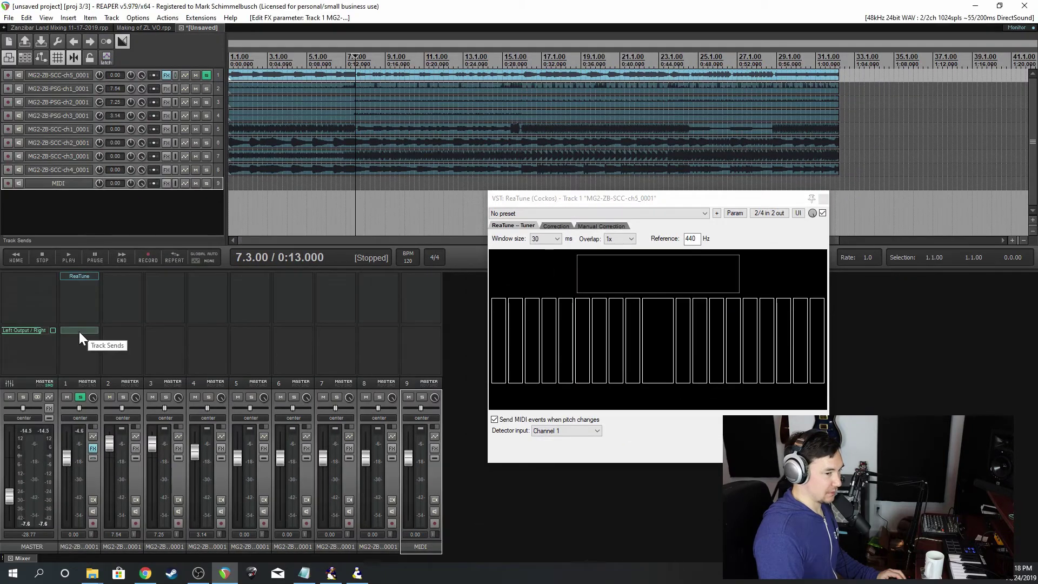
{"action": "left_click_drag", "start_coordinate": [79, 332], "coordinate": [427, 290]}
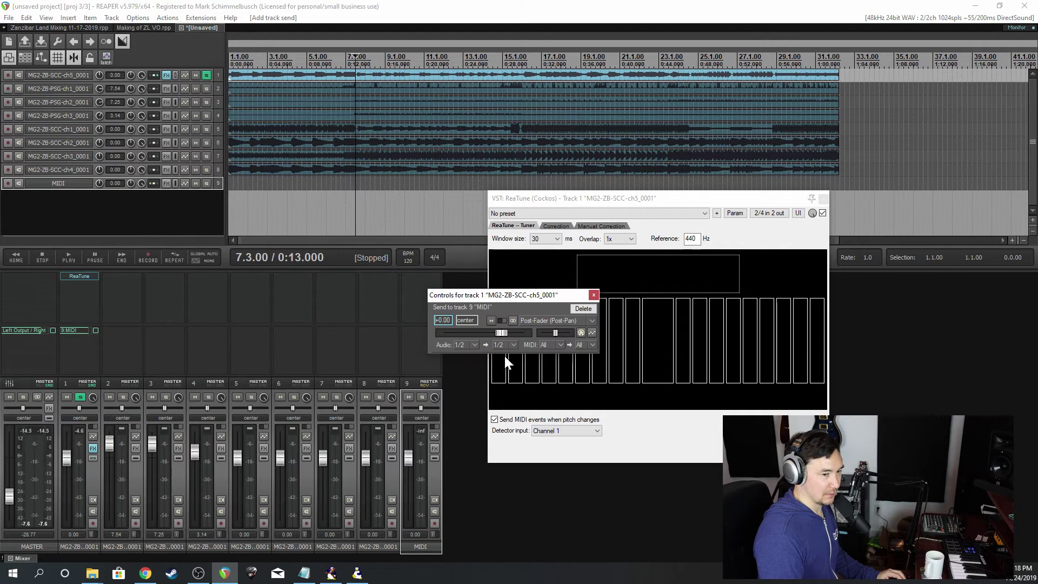
{"action": "left_click", "coordinate": [593, 295]}
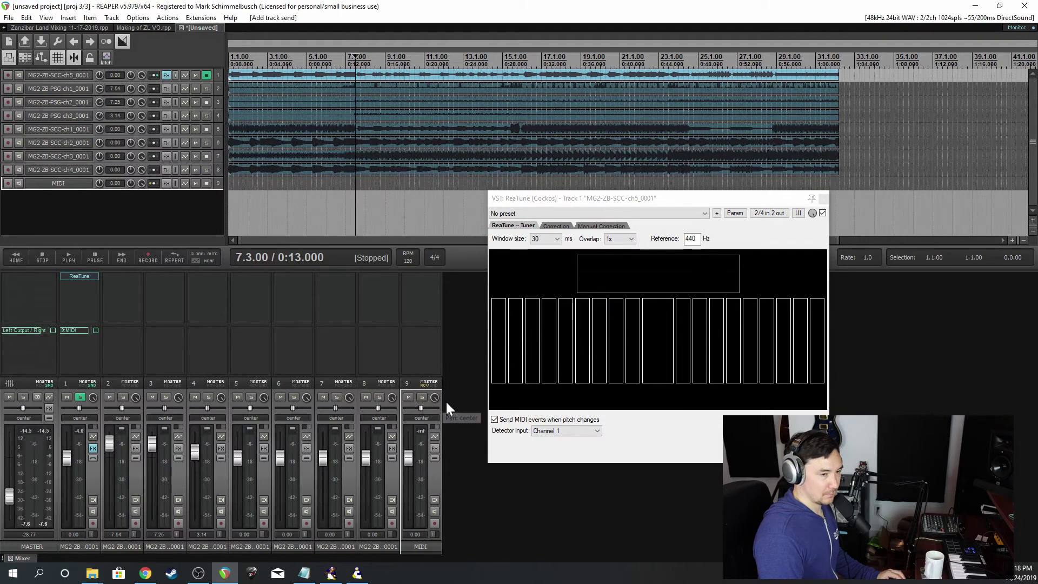
{"action": "left_click", "coordinate": [66, 261]}
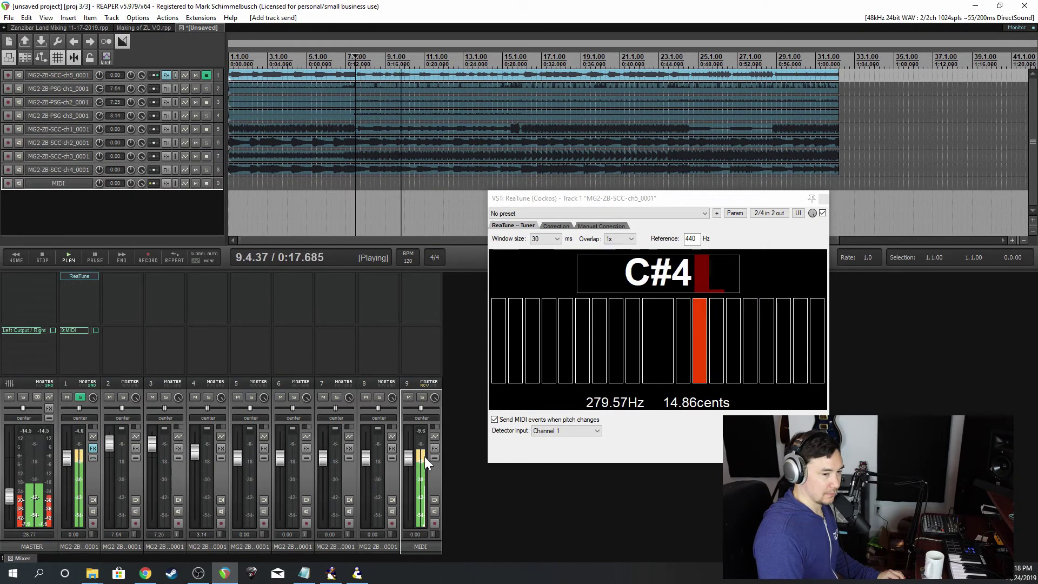
{"action": "left_click_drag", "start_coordinate": [406, 455], "coordinate": [403, 518]}
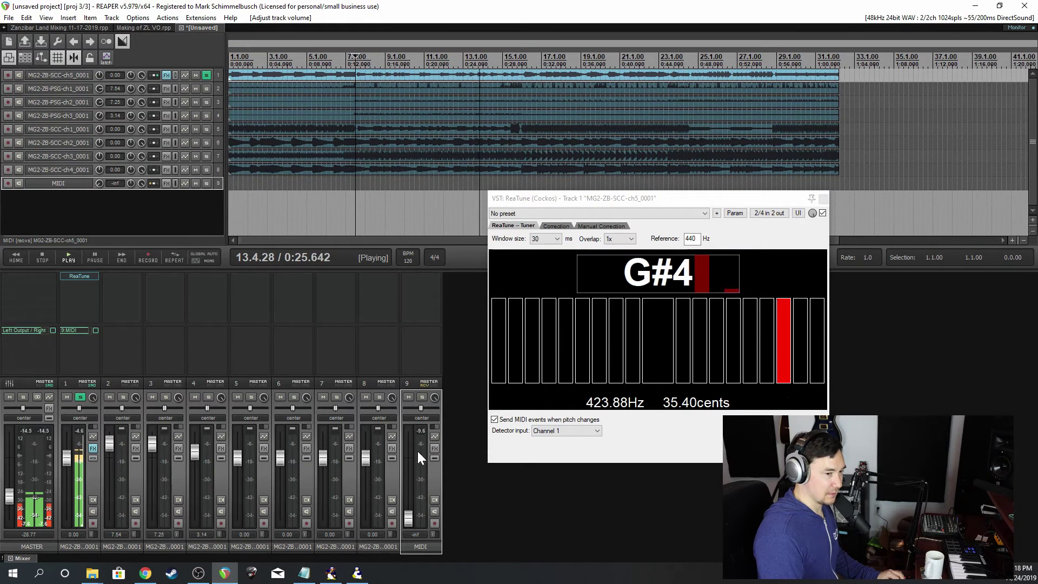
- Stop playback and set track 9's record mode to Record: output (MIDI)
{"action": "left_click", "coordinate": [43, 262]}
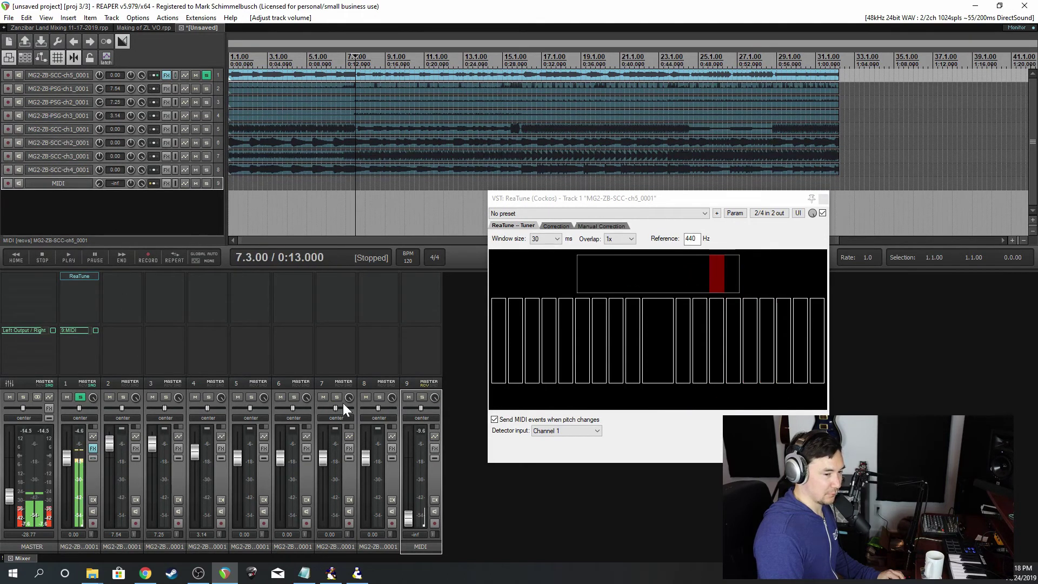
{"action": "right_click", "coordinate": [433, 524]}
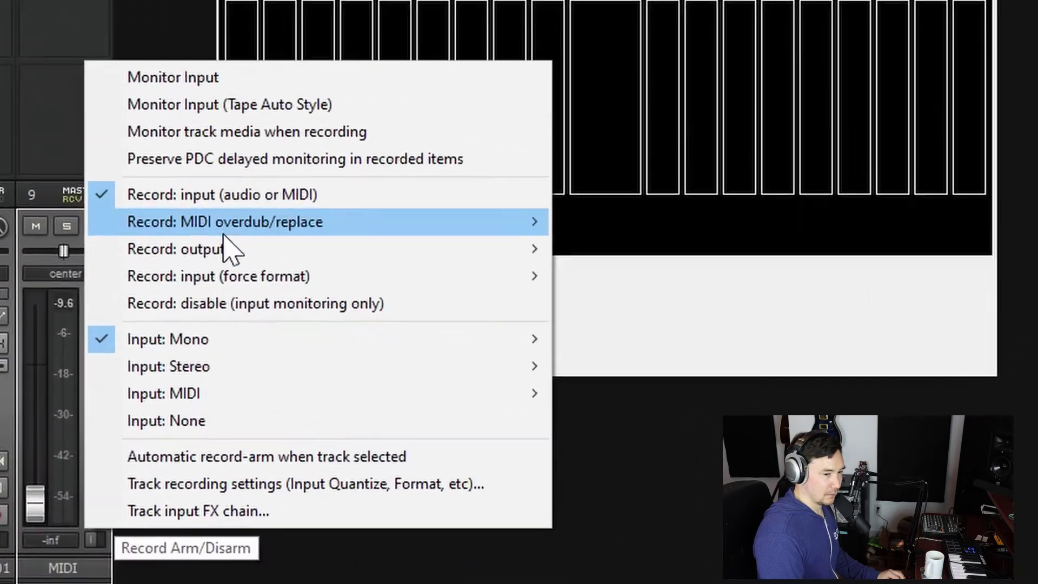
{"action": "mouse_move", "coordinate": [226, 251]}
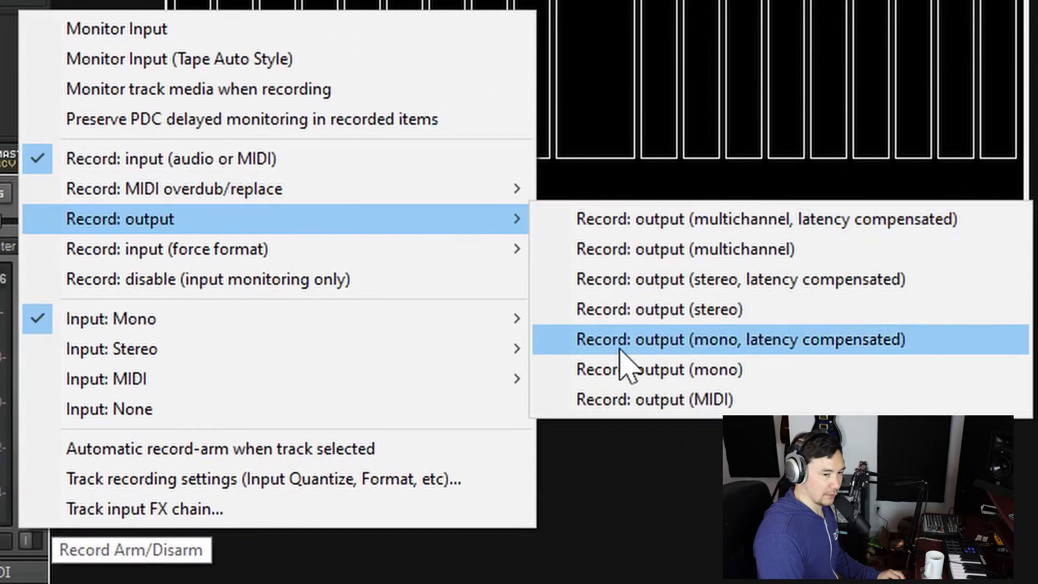
{"action": "left_click", "coordinate": [644, 404]}
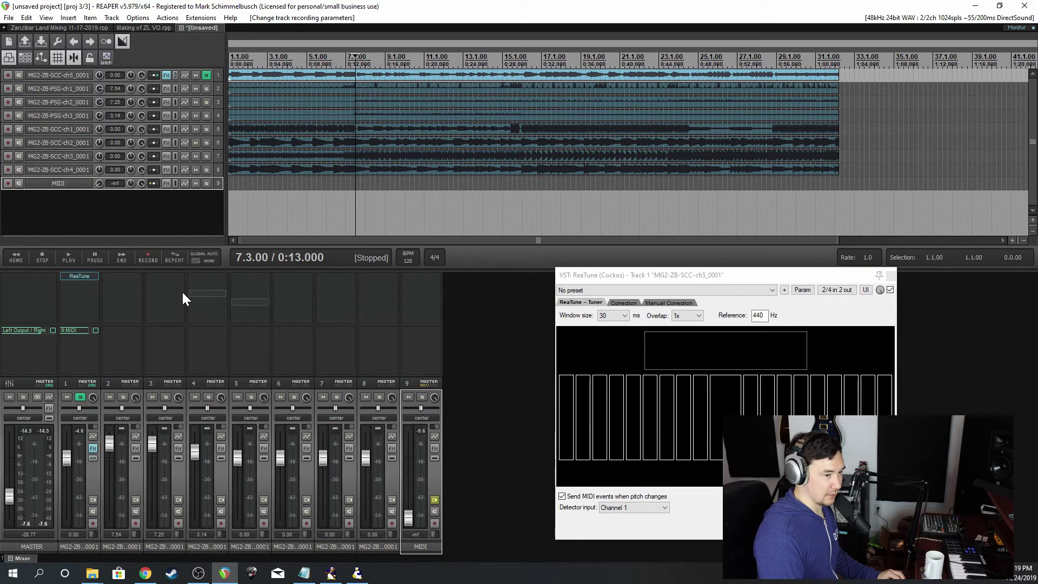
- Arm the MIDI track and record ReaTune's MIDI output into a new take
{"action": "left_click", "coordinate": [148, 258]}
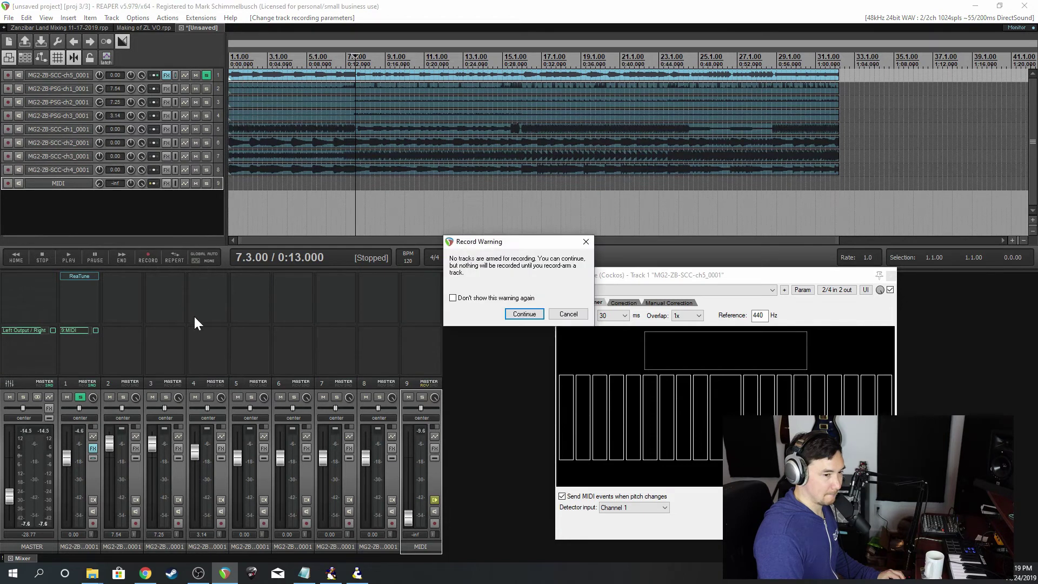
{"action": "left_click", "coordinate": [569, 315]}
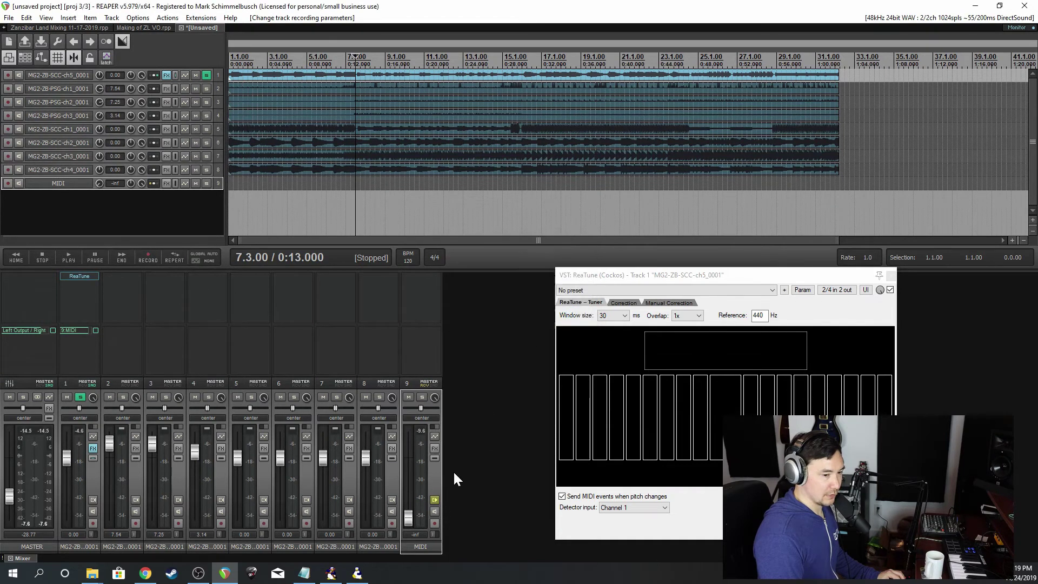
{"action": "left_click", "coordinate": [434, 523]}
{"action": "left_click", "coordinate": [148, 258]}
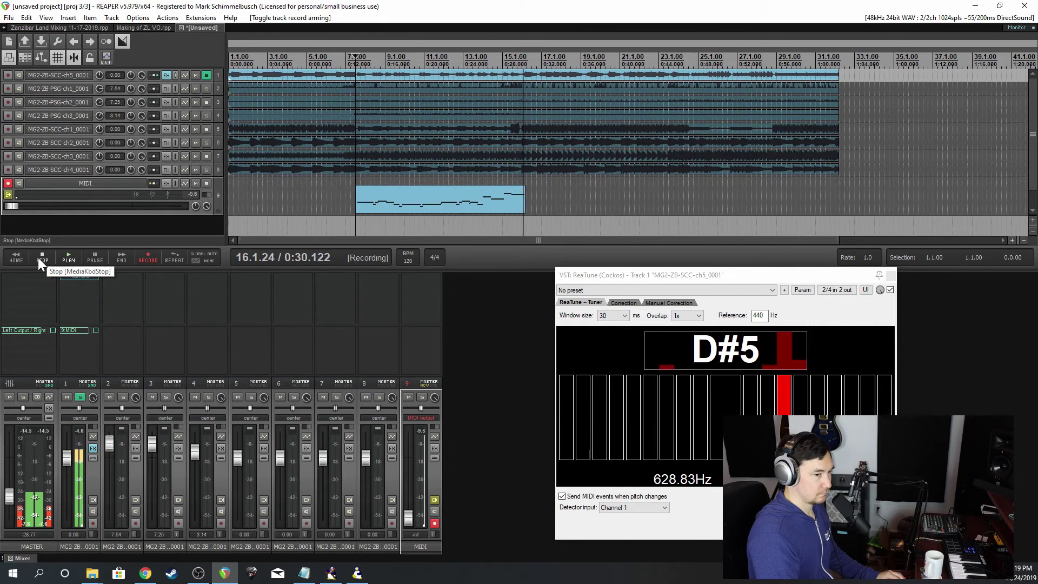
{"action": "left_click", "coordinate": [38, 258]}
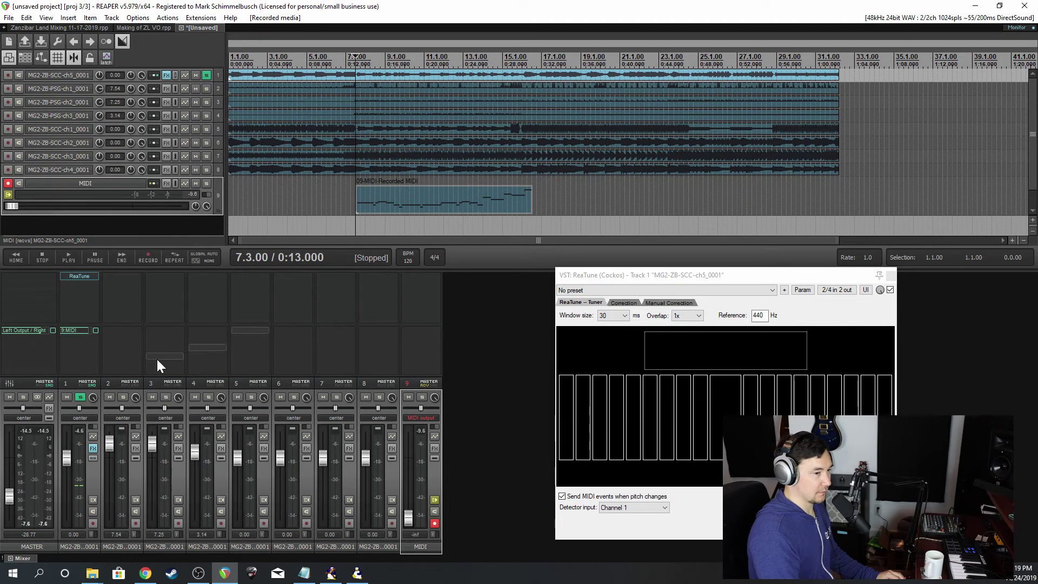
- Unsolo the first game channel, solo the MIDI track, and play from bar 7.2
{"action": "left_click", "coordinate": [79, 398]}
{"action": "left_click", "coordinate": [65, 398]}
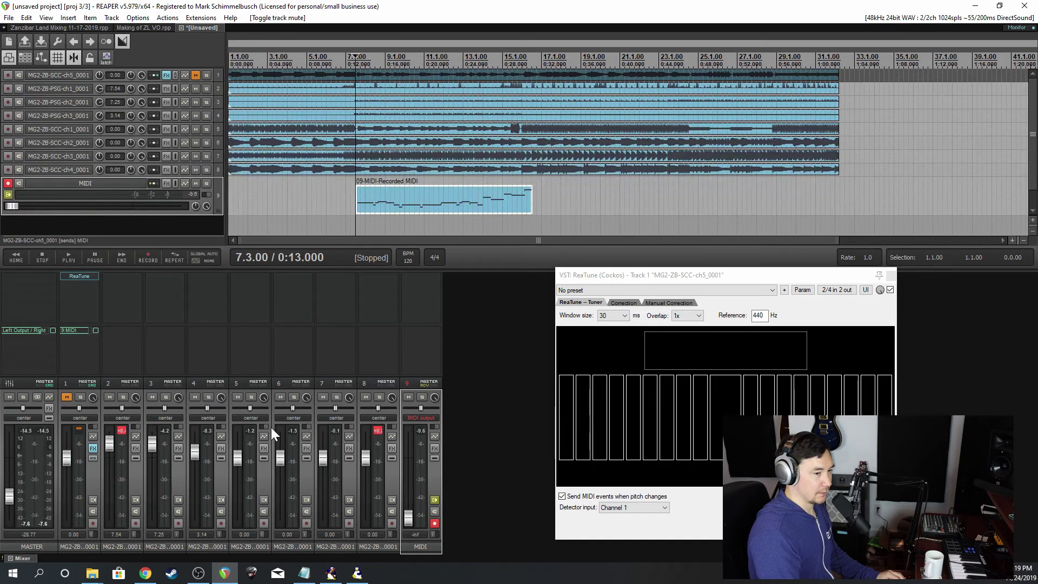
{"action": "left_click", "coordinate": [422, 398]}
{"action": "left_click", "coordinate": [66, 398]}
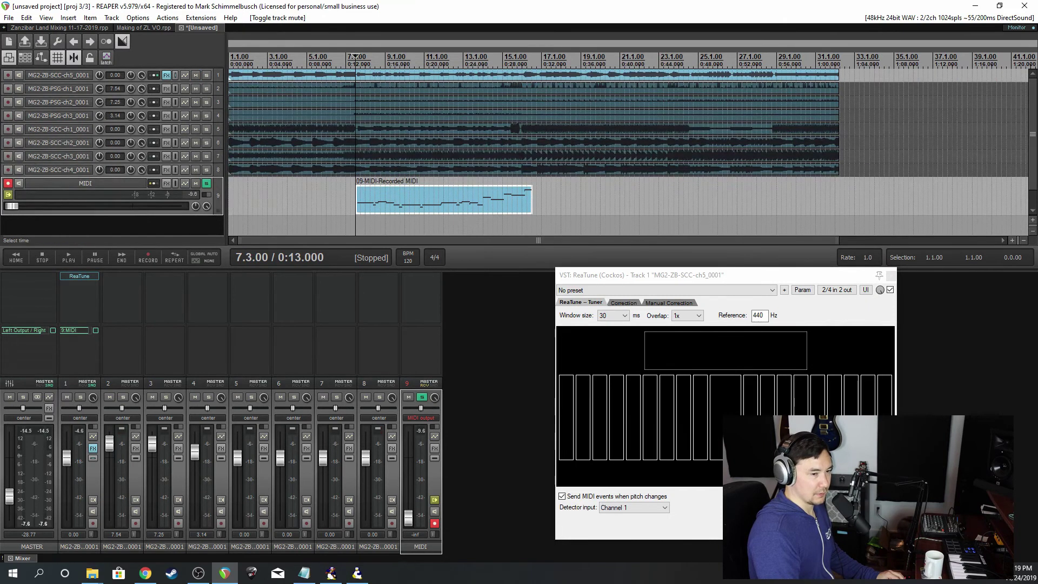
{"action": "left_click", "coordinate": [352, 224]}
{"action": "key", "text": "space"}
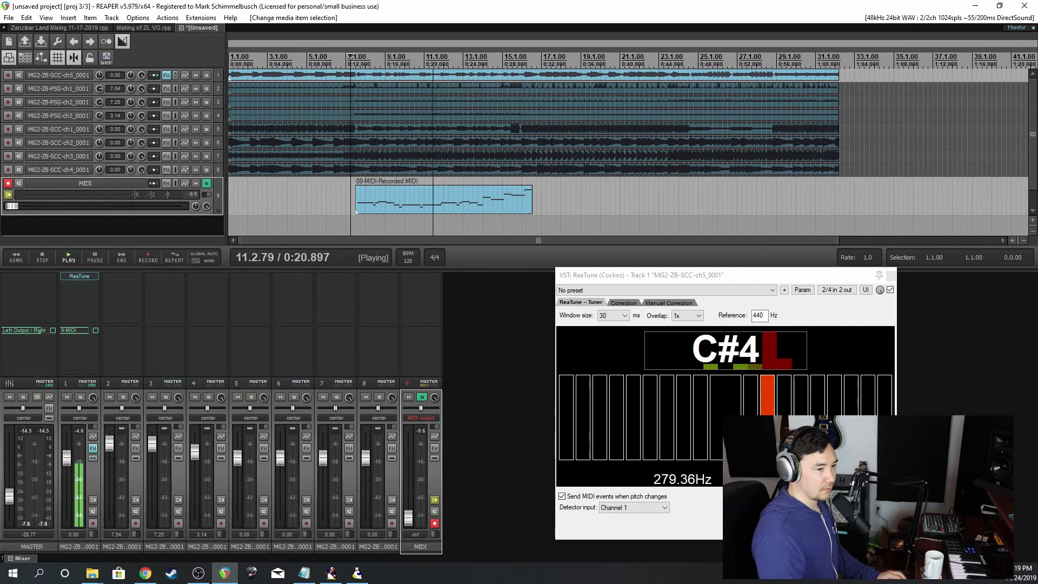
- Add the Xpand!2 VSTi to the MIDI track via an 'xpand' FX search, then close ReaTune
{"action": "left_click", "coordinate": [43, 258]}
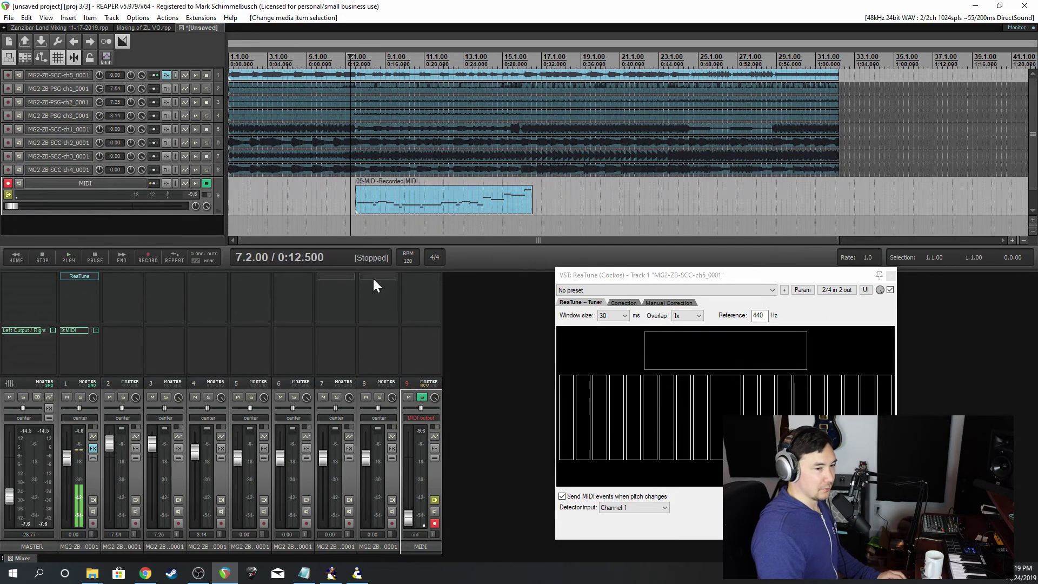
{"action": "left_click", "coordinate": [416, 273]}
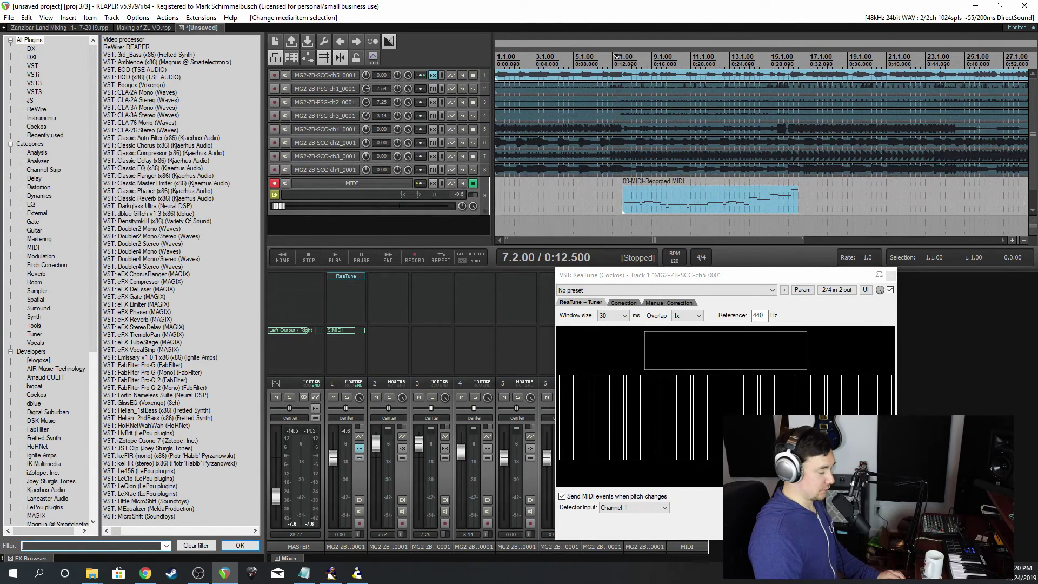
{"action": "type", "text": "xp"}
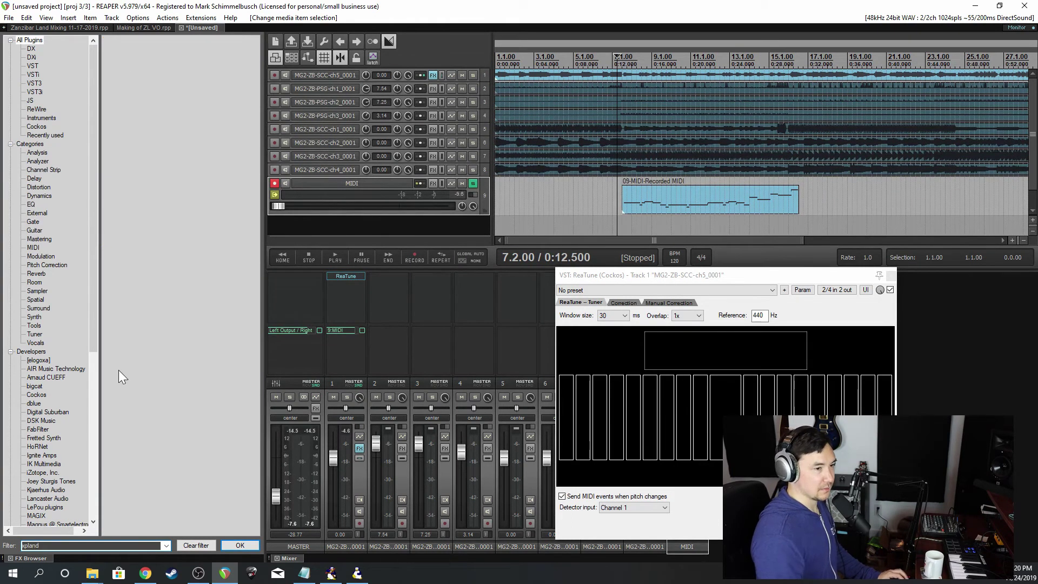
{"action": "type", "text": "a"}
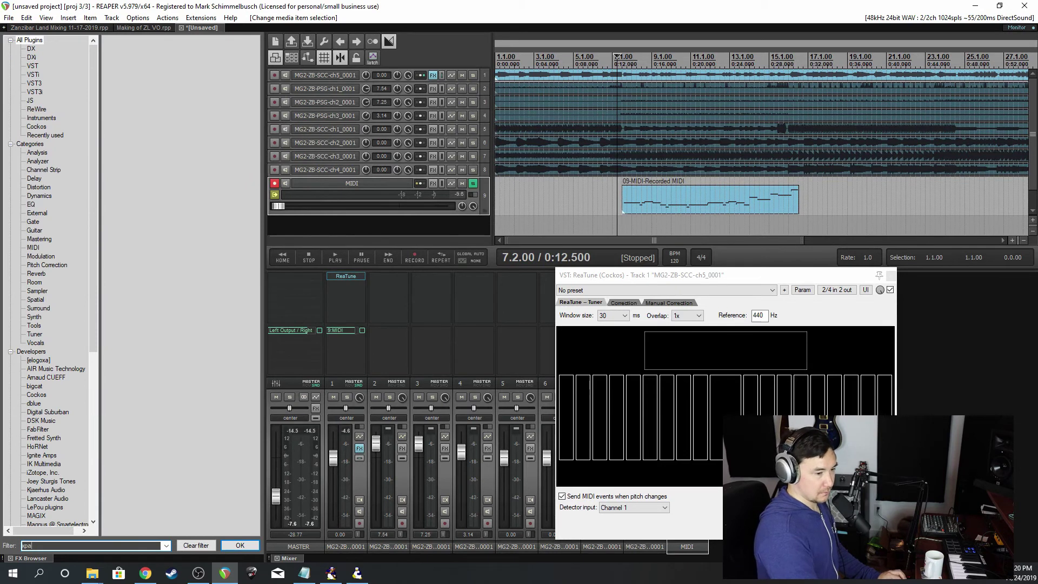
{"action": "type", "text": "nd"}
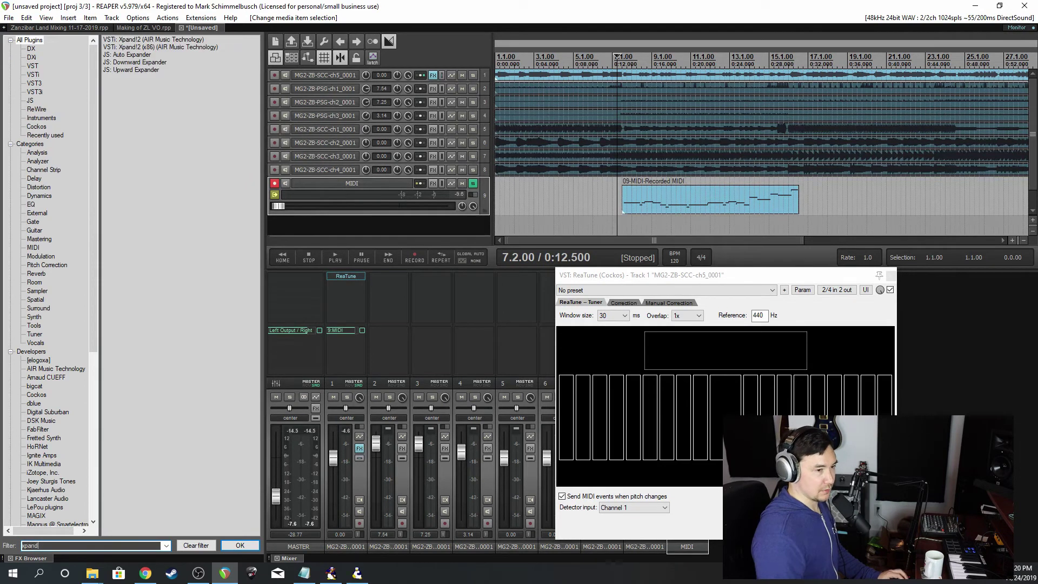
{"action": "double_click", "coordinate": [152, 40]}
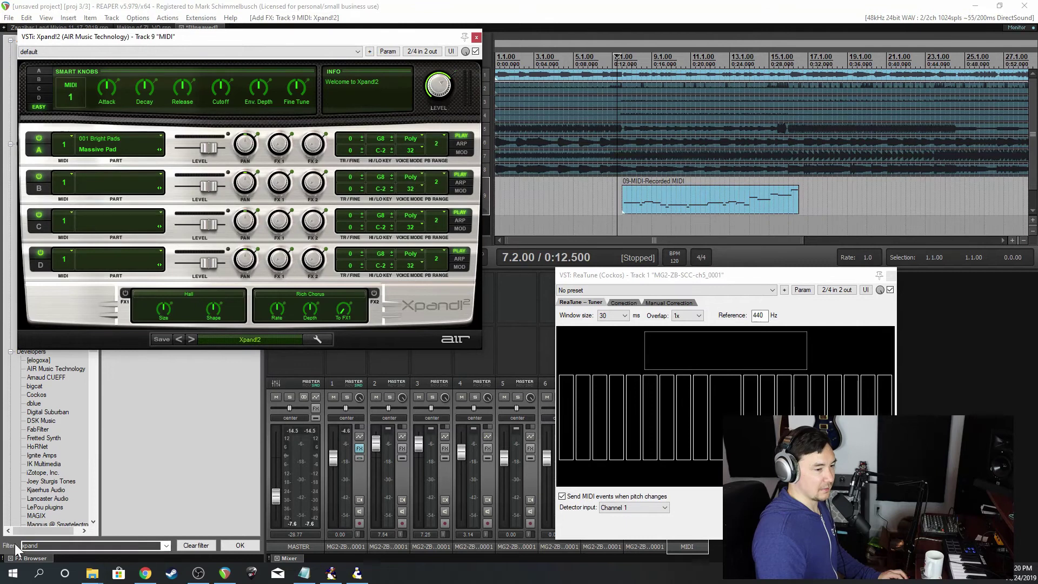
{"action": "left_click", "coordinate": [10, 558]}
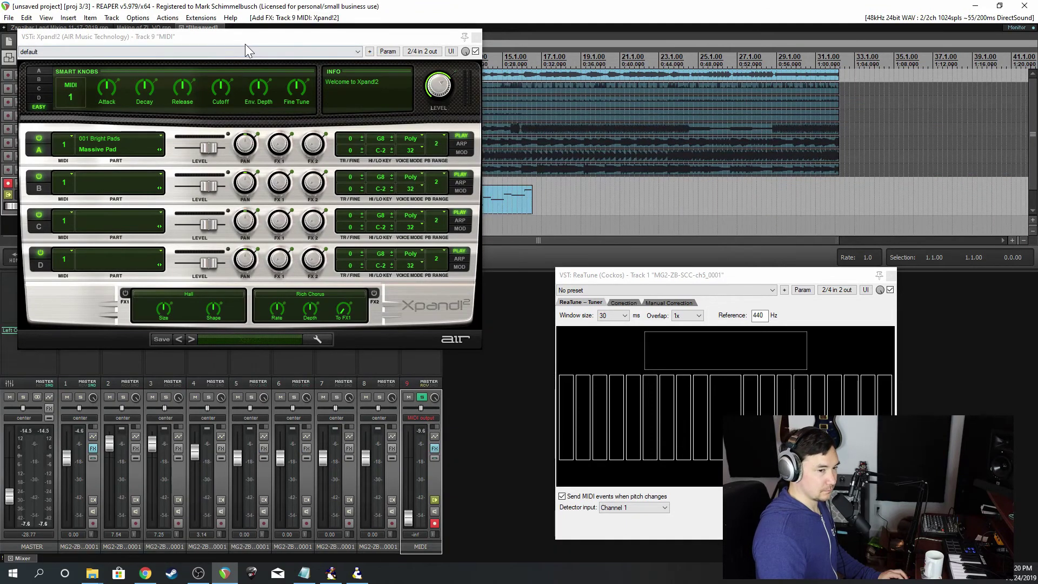
{"action": "left_click_drag", "start_coordinate": [247, 35], "coordinate": [845, 196]}
{"action": "left_click", "coordinate": [891, 276]}
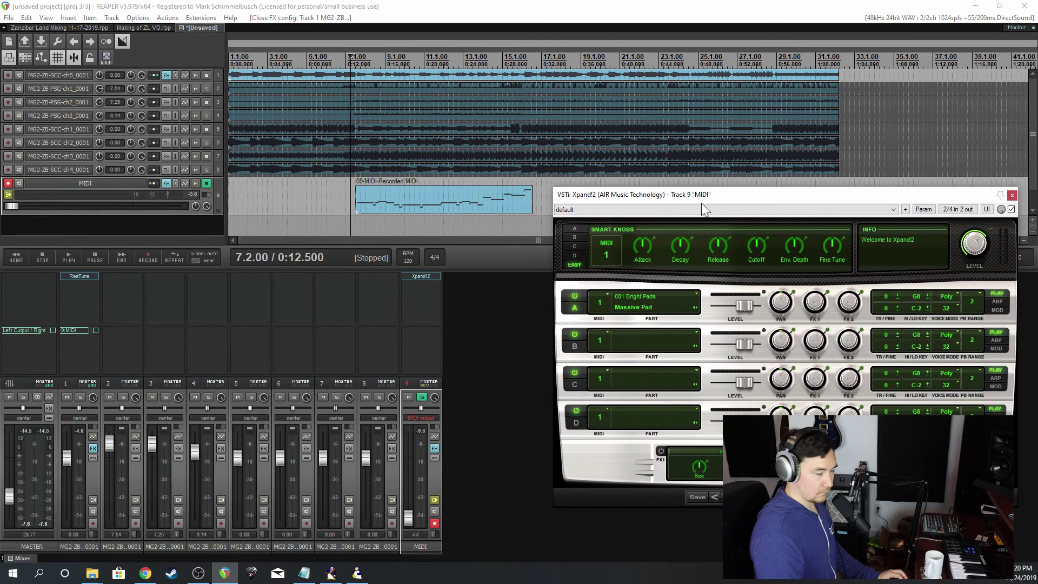
- Load 007 Soft Leads > Vintage Synth Lead+ into Xpand!2's Part A and audition it
{"action": "left_click", "coordinate": [644, 299]}
{"action": "mouse_move", "coordinate": [630, 372]}
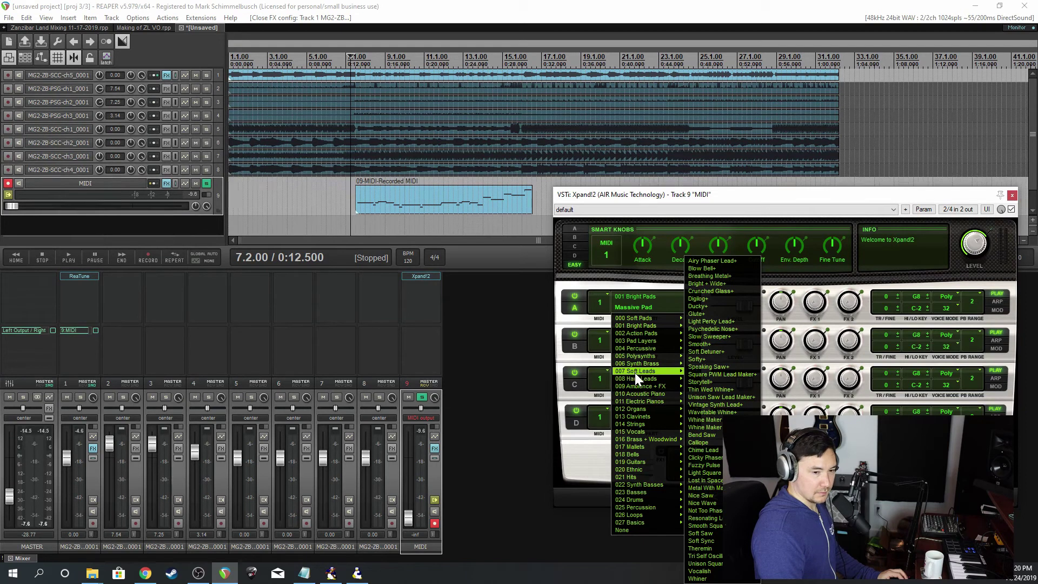
{"action": "left_click", "coordinate": [712, 404]}
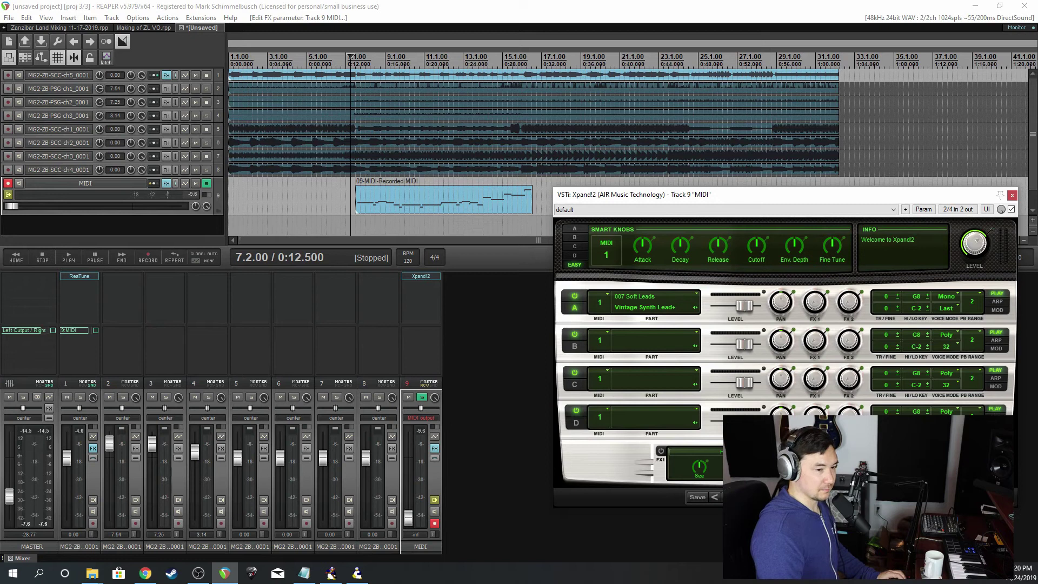
{"action": "key", "text": "space"}
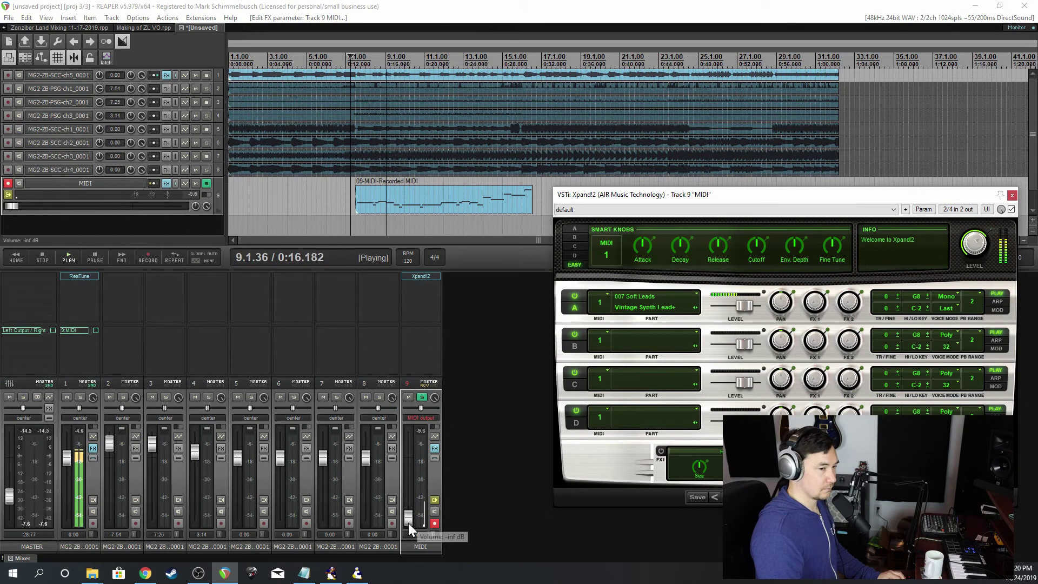
{"action": "key", "text": "space"}
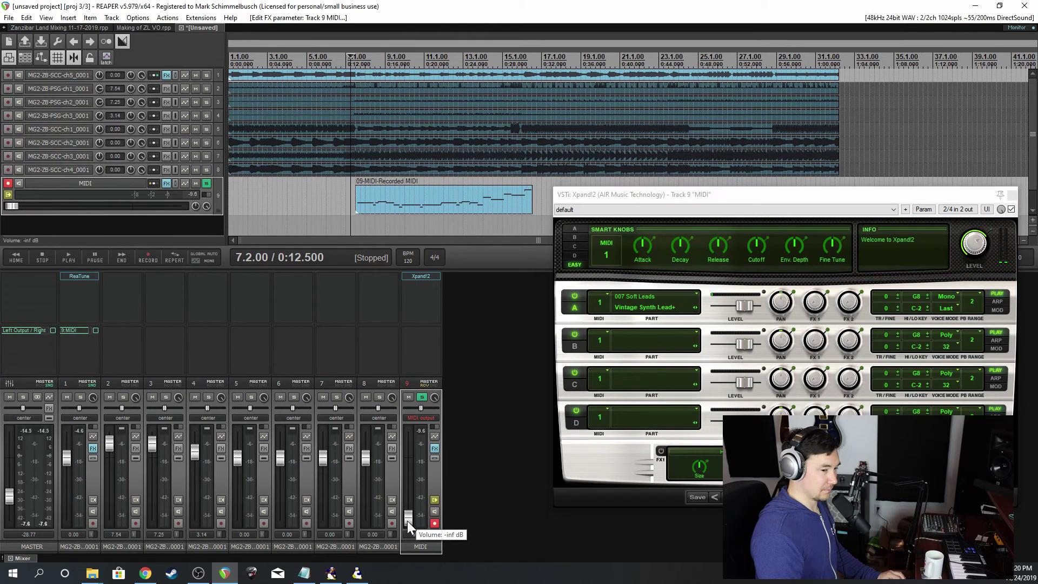
- Raise the MIDI track's fader to about +2.12 dB and reset its clip indicator during playback
{"action": "left_click_drag", "start_coordinate": [407, 521], "coordinate": [408, 451]}
{"action": "key", "text": "space"}
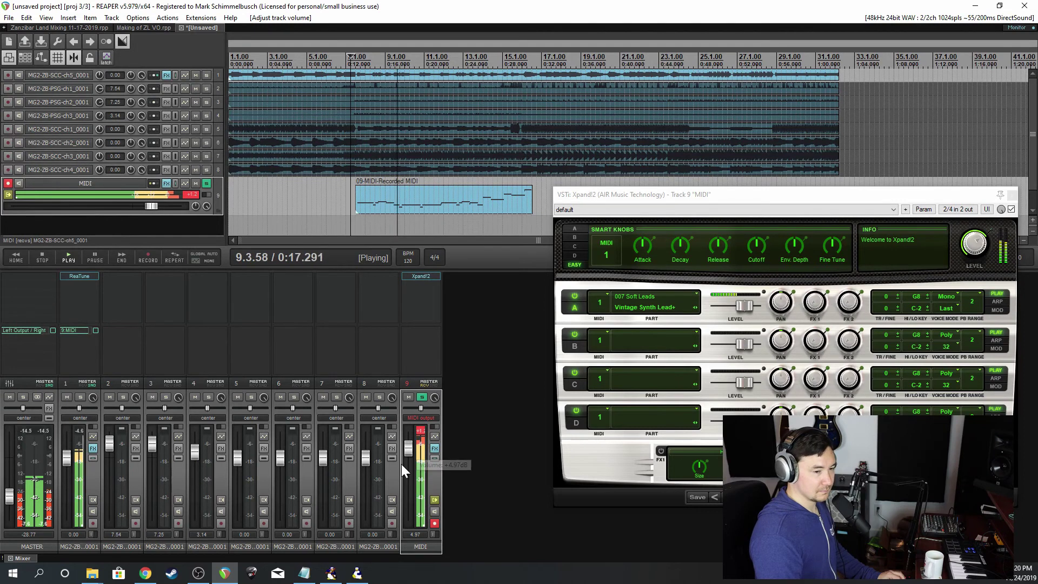
{"action": "scroll", "coordinate": [405, 452], "scroll_direction": "down", "scroll_amount": 4}
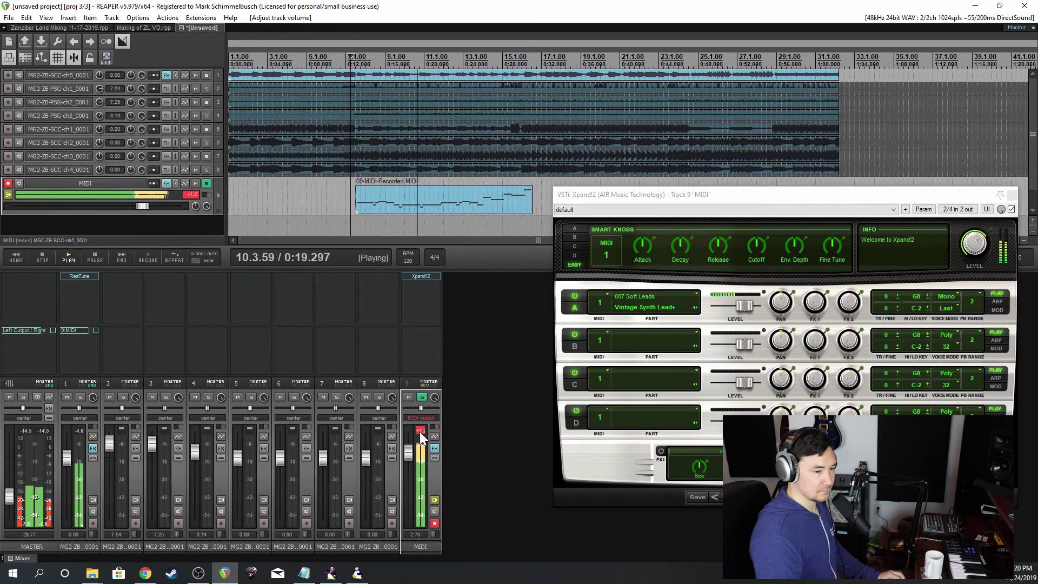
{"action": "left_click", "coordinate": [420, 432]}
{"action": "scroll", "coordinate": [409, 456], "scroll_direction": "down", "scroll_amount": 1}
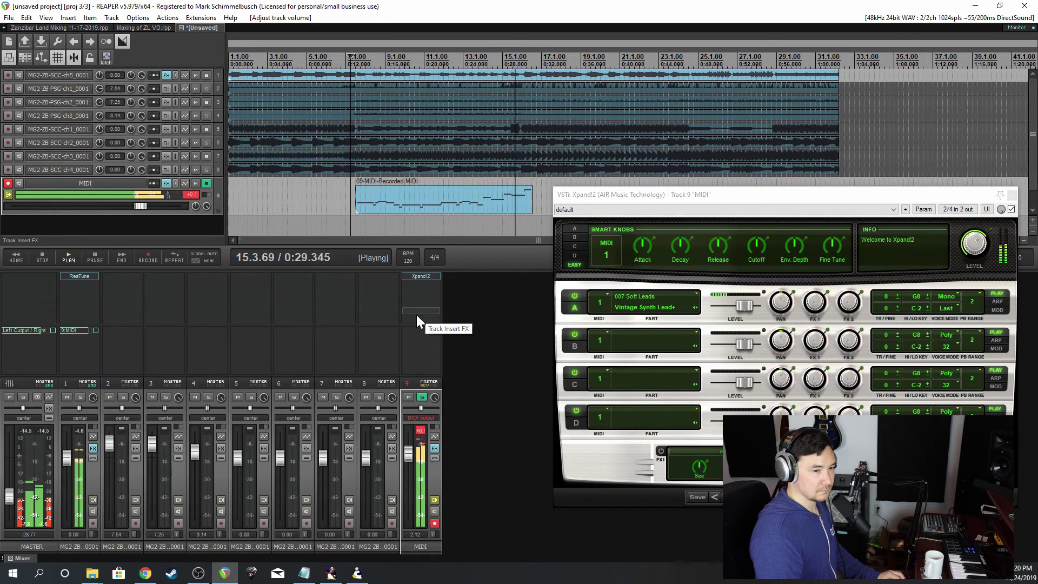
{"action": "key", "text": "space"}
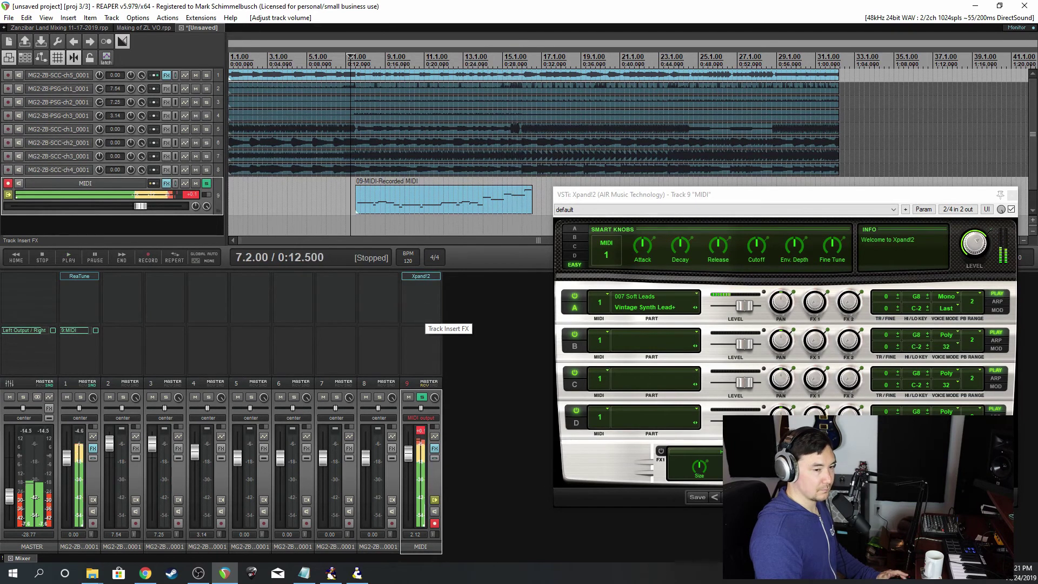
- In the MIDI editor, zoom to bar 13, edit the D#4 note at 13.2, and close the editor
{"action": "double_click", "coordinate": [392, 198]}
{"action": "scroll", "coordinate": [319, 233], "scroll_direction": "up", "scroll_amount": 2}
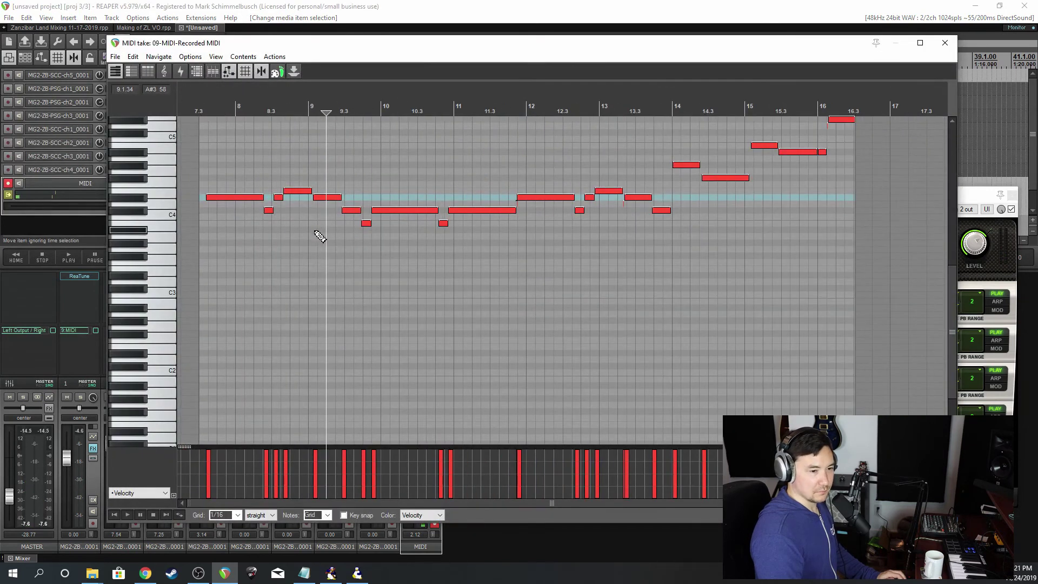
{"action": "scroll", "coordinate": [319, 237], "scroll_direction": "down", "scroll_amount": 1}
{"action": "scroll", "coordinate": [319, 238], "scroll_direction": "up", "scroll_amount": 2}
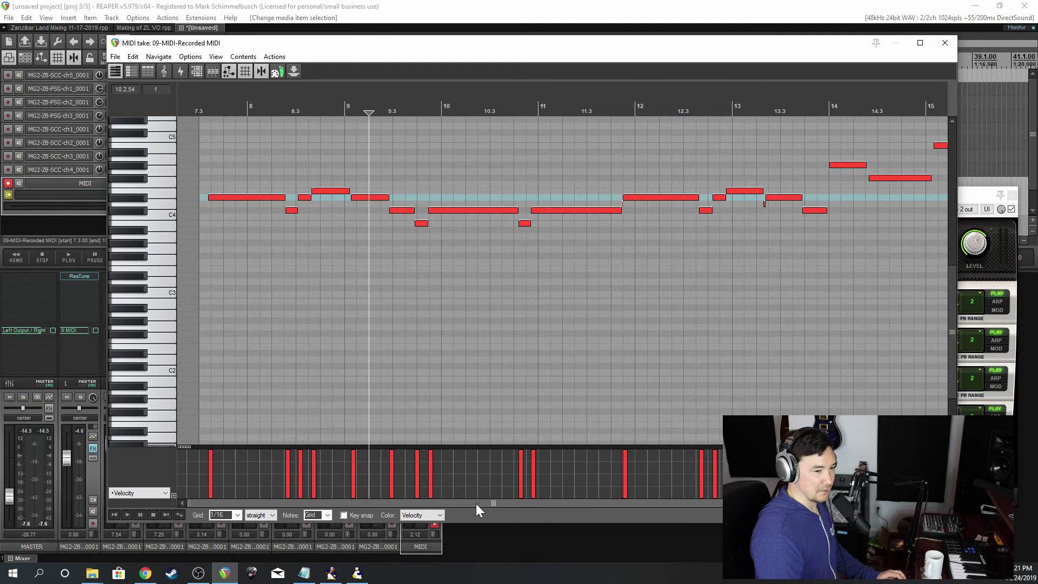
{"action": "left_click_drag", "start_coordinate": [475, 502], "coordinate": [582, 502]}
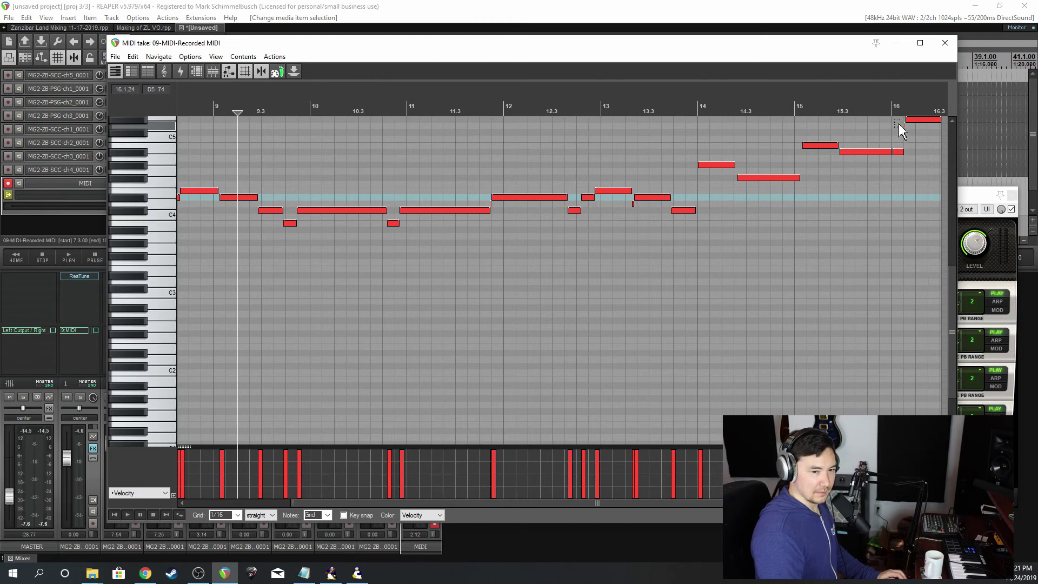
{"action": "left_click_drag", "start_coordinate": [900, 124], "coordinate": [904, 151]}
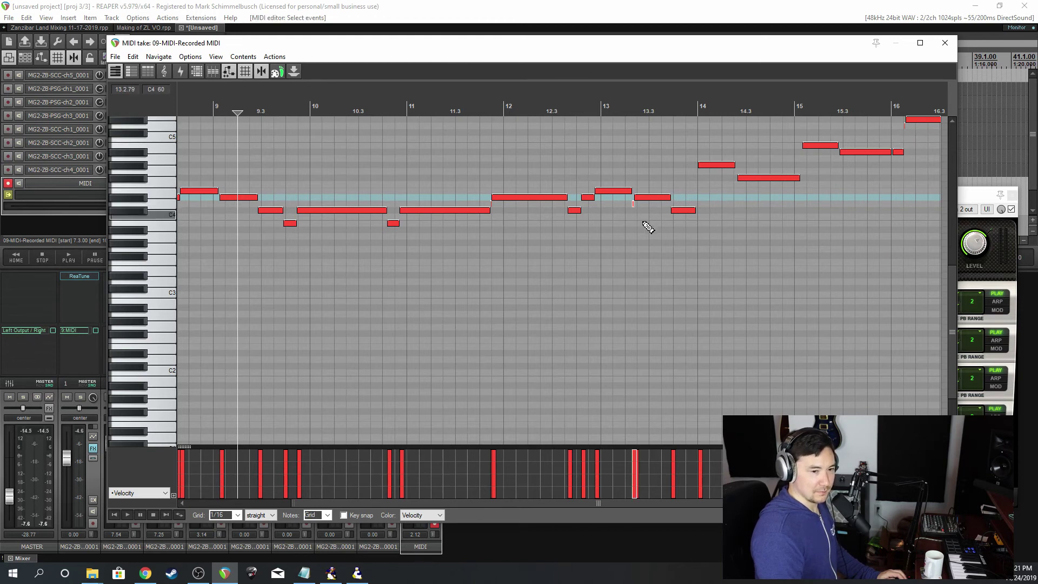
{"action": "left_click_drag", "start_coordinate": [595, 503], "coordinate": [520, 503]}
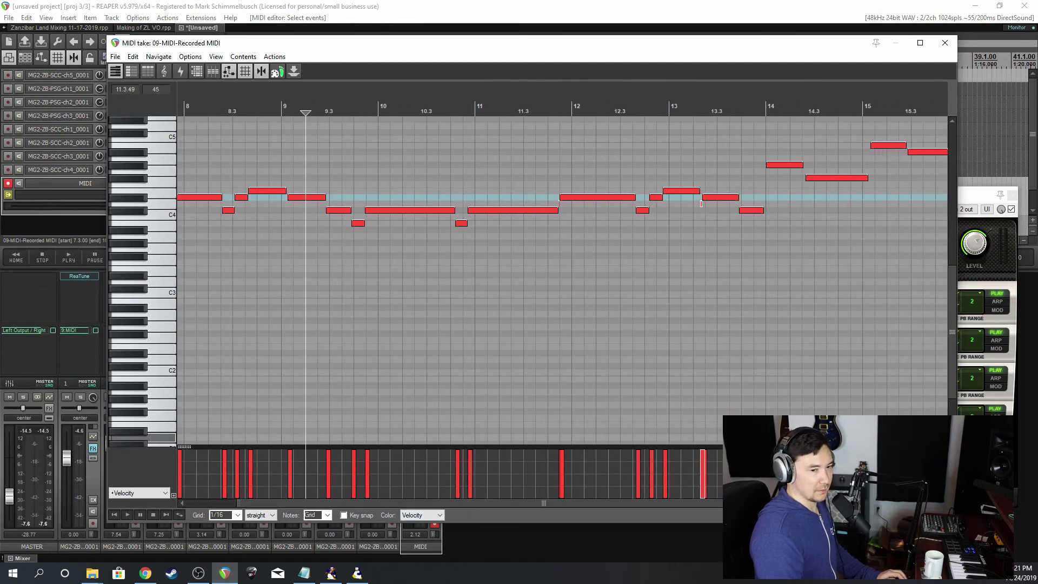
{"action": "left_click_drag", "start_coordinate": [697, 204], "coordinate": [709, 204]}
{"action": "left_click", "coordinate": [713, 198]}
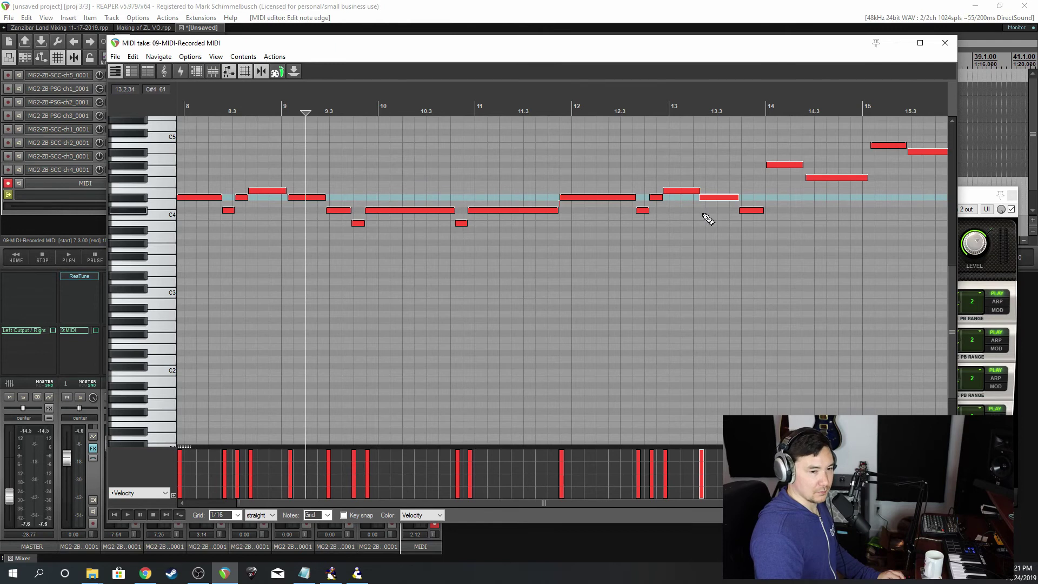
{"action": "left_click", "coordinate": [945, 43]}
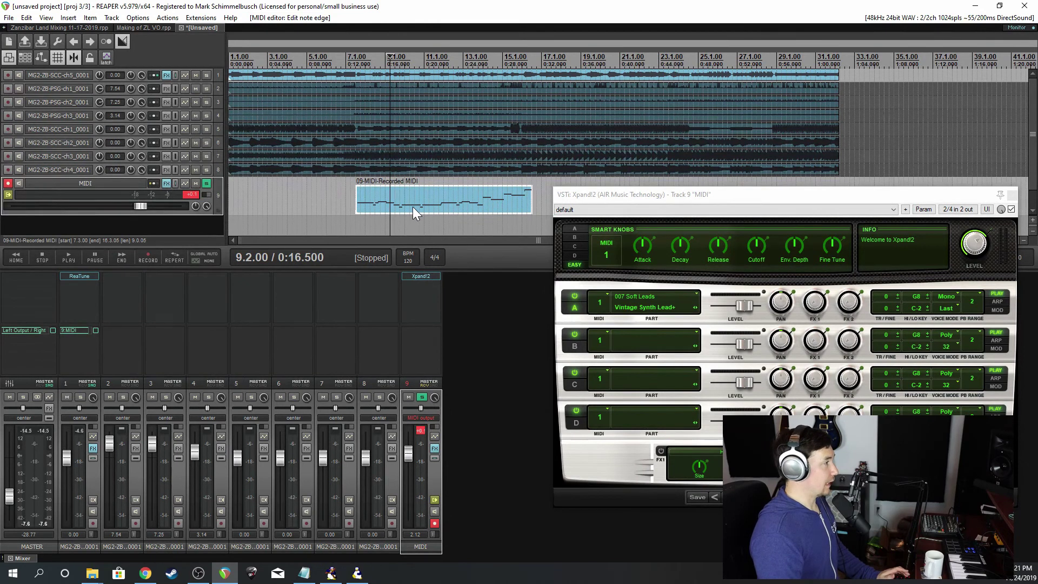
- Open the File menu toward Export project MIDI, then dismiss it without exporting
{"action": "left_click", "coordinate": [9, 18]}
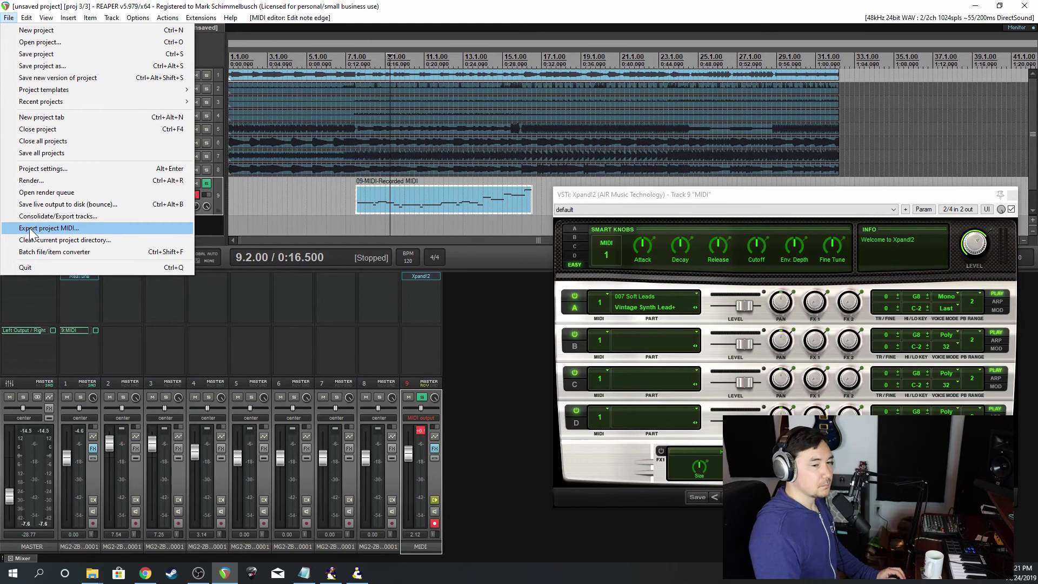
{"action": "left_click", "coordinate": [442, 238]}
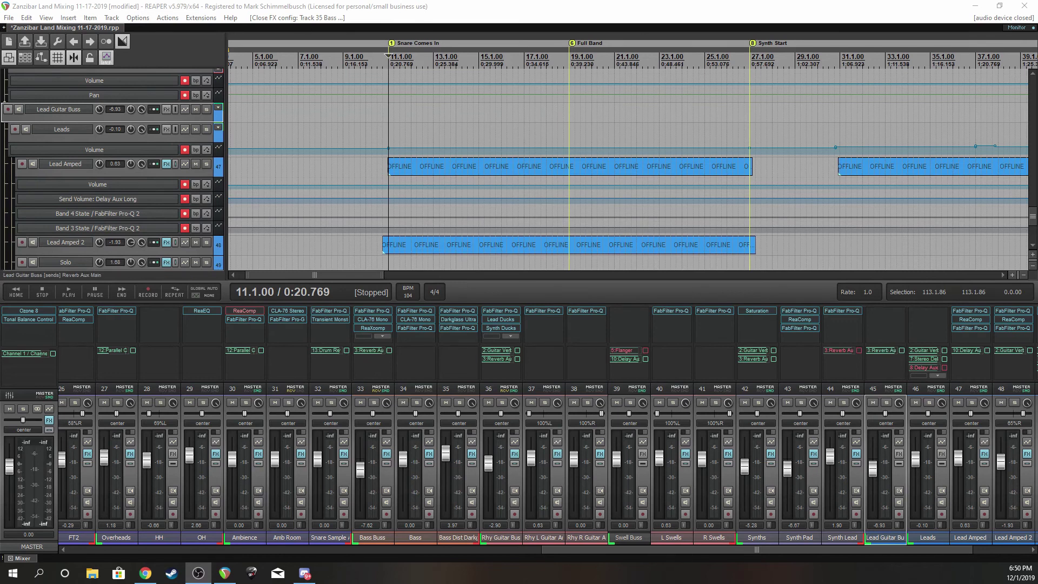
- Play the Zanzibar Land mix, briefly solo the Lead Amped track, then unsolo it
{"action": "key", "text": "space"}
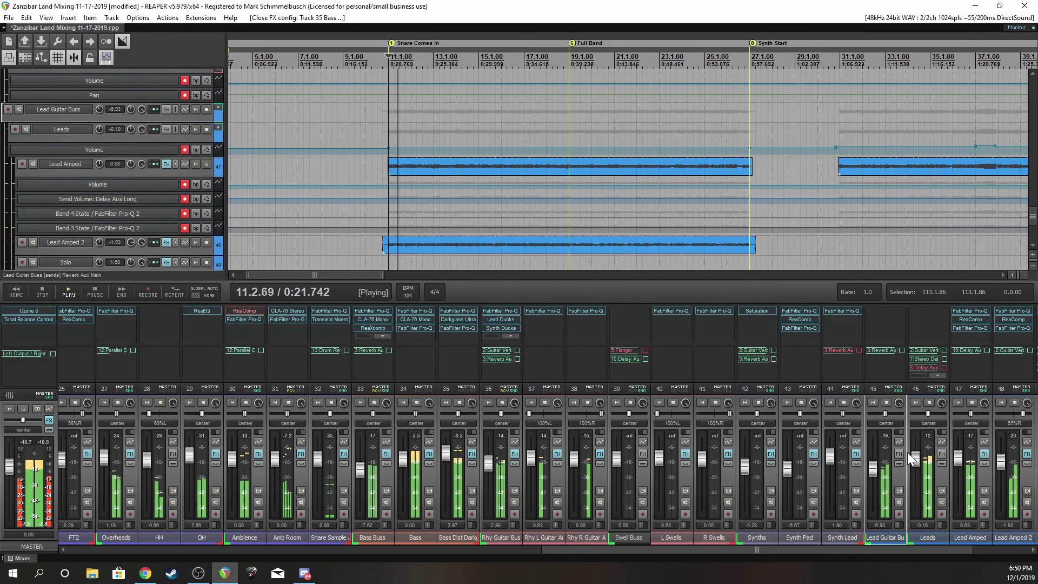
{"action": "left_click_drag", "start_coordinate": [947, 550], "coordinate": [1004, 552]}
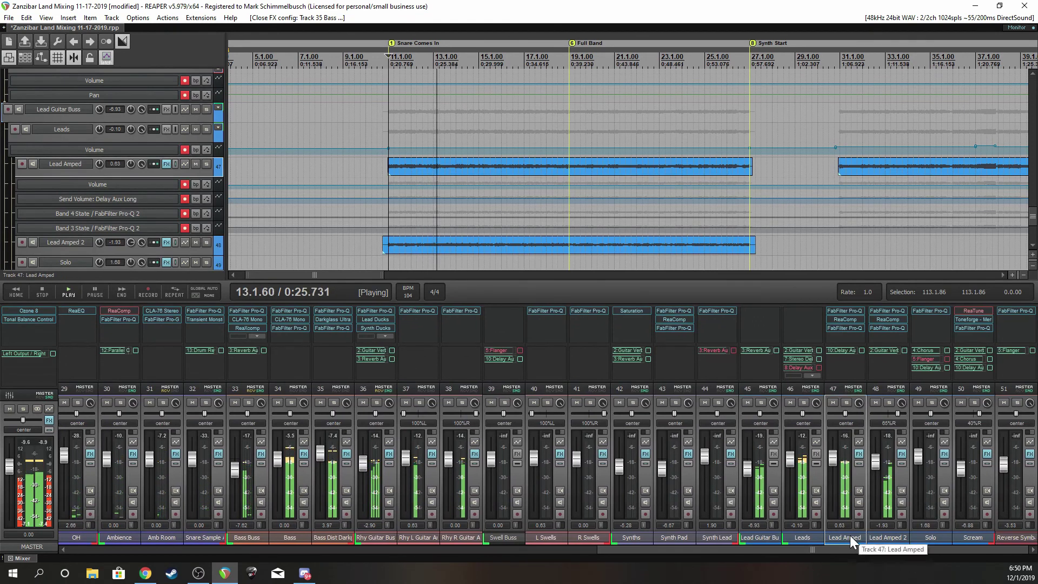
{"action": "left_click", "coordinate": [844, 403]}
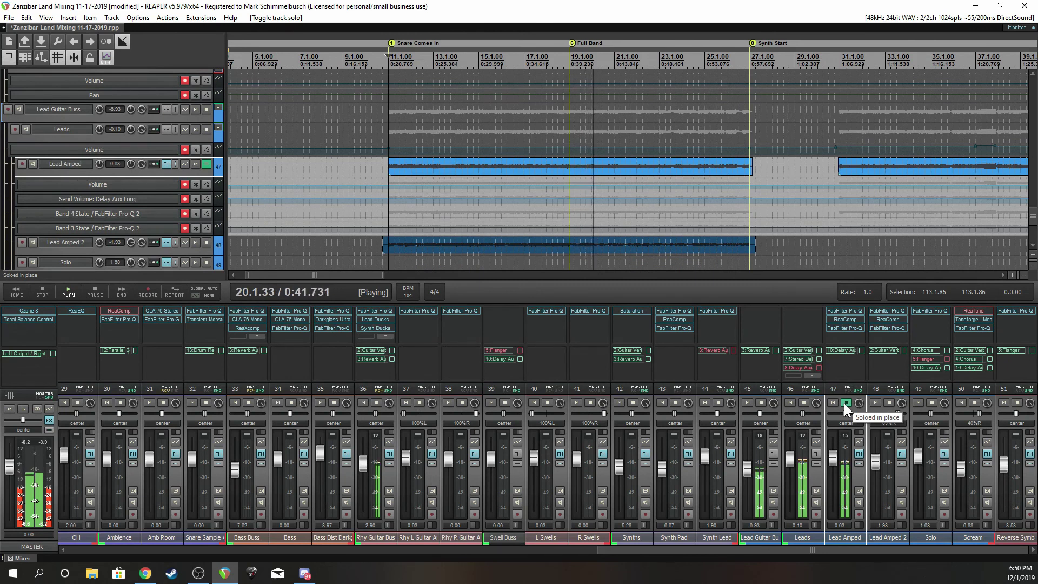
{"action": "left_click", "coordinate": [845, 403]}
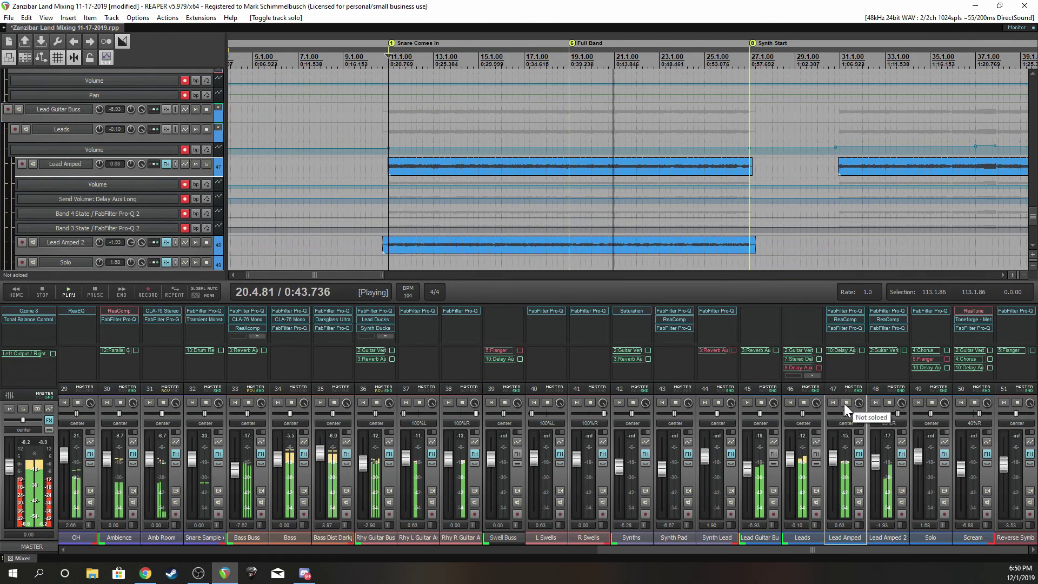